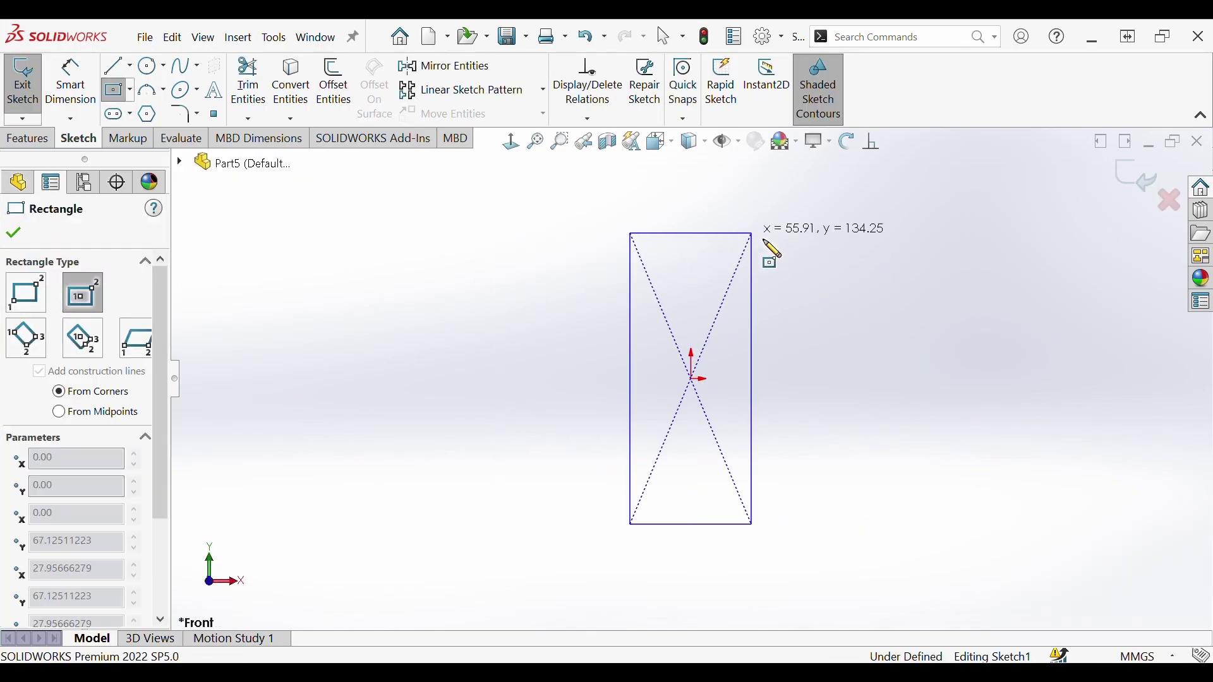
Step: Dimension the sketch rectangle to 152.4 mm height and 25.4 mm web width
left_click(630, 379)
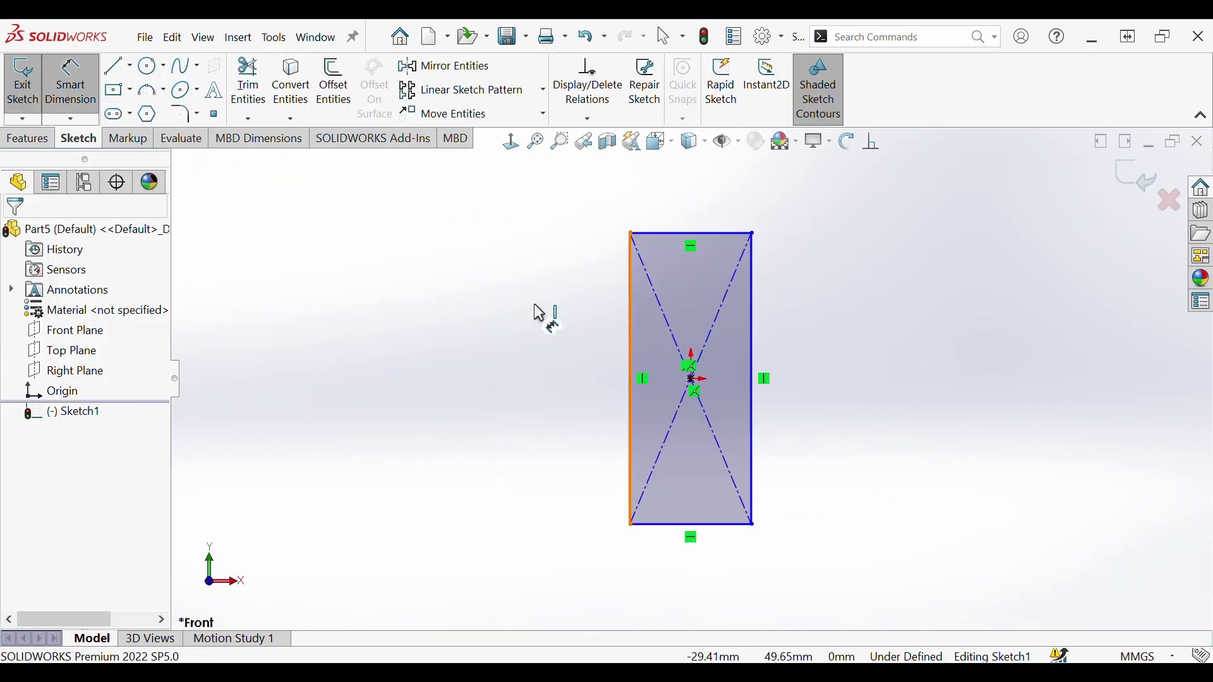
left_click(537, 314)
type("152.4")
key("Return")
left_click(695, 233)
left_click(852, 215)
type("25.4")
key("Return")
key("Escape")
Step: Draw a horizontal construction centerline from the origin and a top flange rectangle
left_click(692, 379)
left_click(806, 376)
key("Escape")
left_click(117, 90)
left_click(623, 232)
Step: Make the flange and web top lines collinear and constrain the flange points
left_click(790, 302)
key("Escape")
scroll(733, 319, "down", 10)
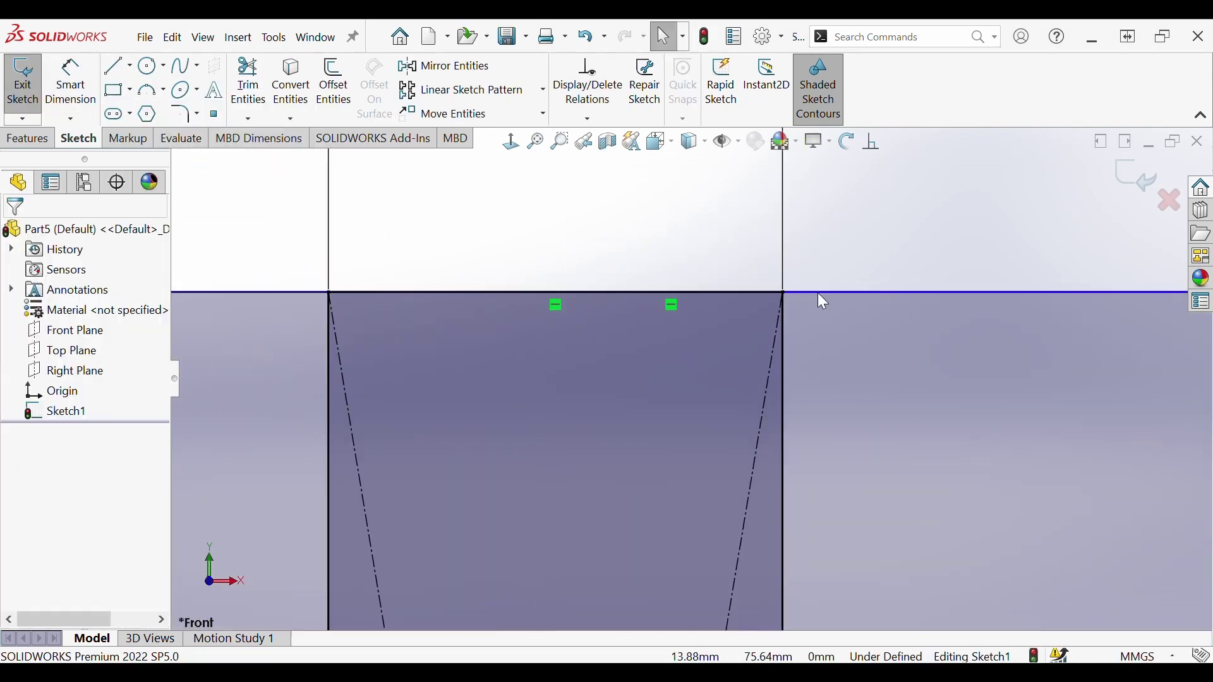
scroll(736, 325, "up", 5)
left_click(873, 141)
left_click(669, 360)
left_click(803, 360)
left_click(48, 532)
left_click(873, 141)
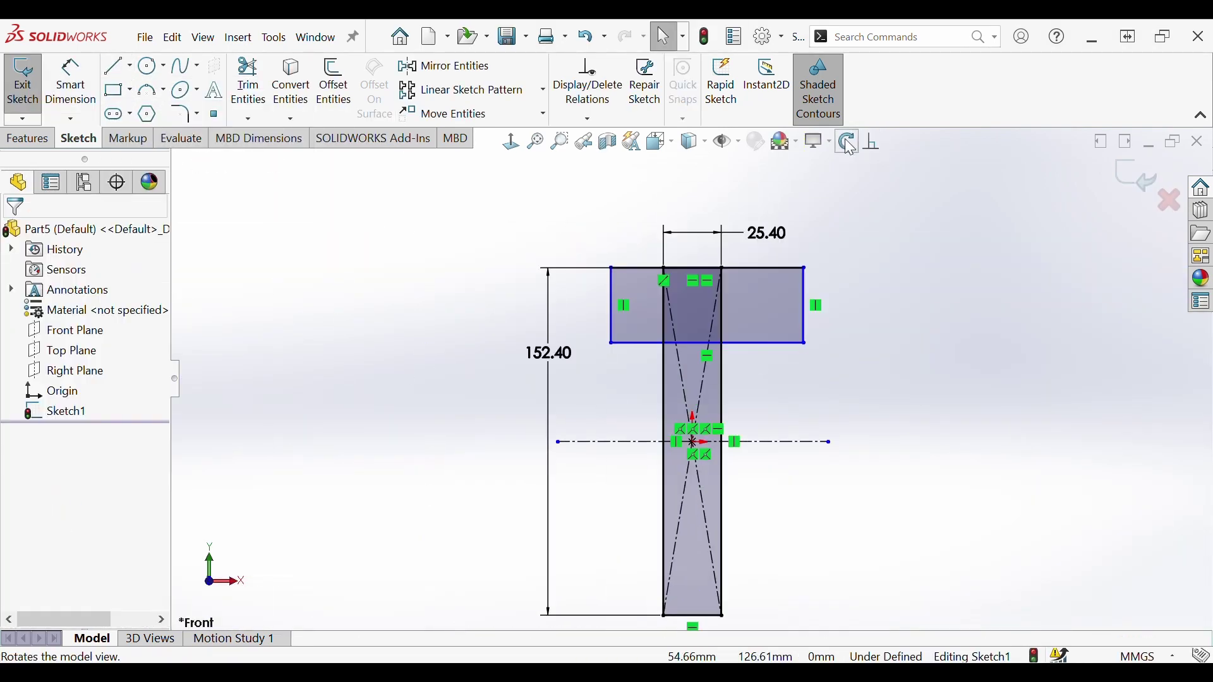
left_click(874, 142)
scroll(699, 348, "down", 5)
left_click(699, 352)
Step: Dimension the top flange thickness to 25.4 mm
left_click(874, 142)
left_click(71, 82)
left_click(503, 278)
left_click(332, 297)
scroll(726, 309, "up", 6)
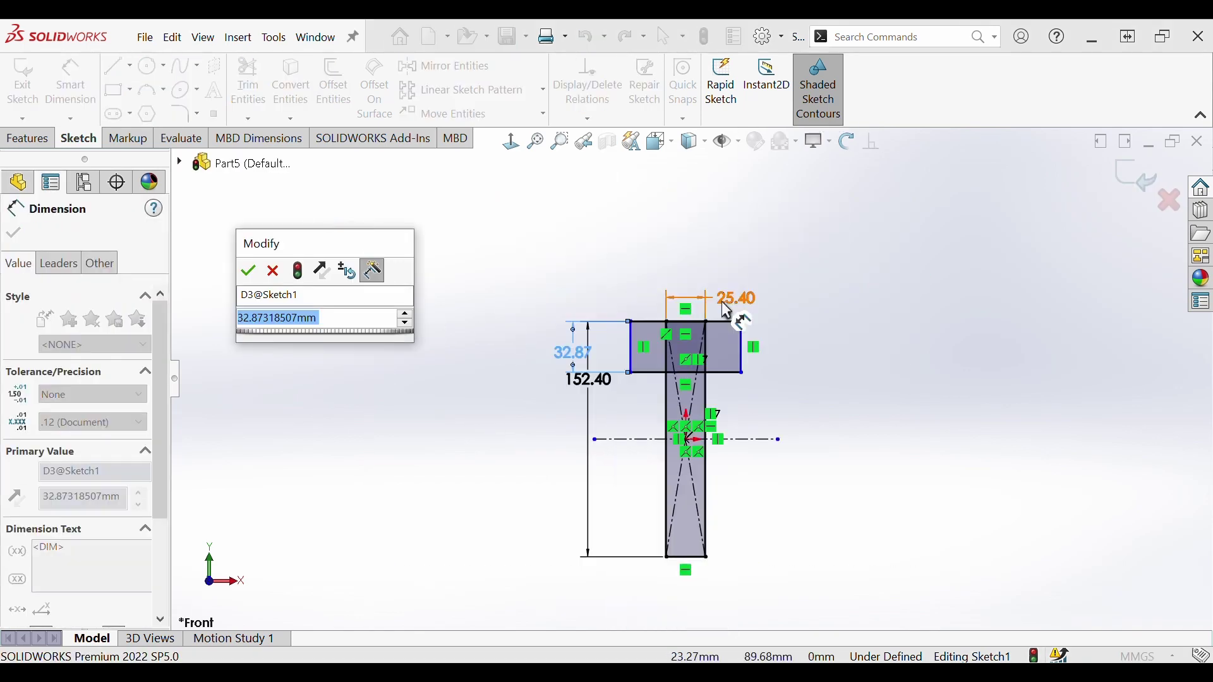
type("25.4")
key("Return")
scroll(724, 379, "up", 4)
key("Escape")
Step: Dimension the top flange width to 101.6 mm
left_click(71, 82)
left_click(587, 287)
left_click(632, 208)
type("101.")
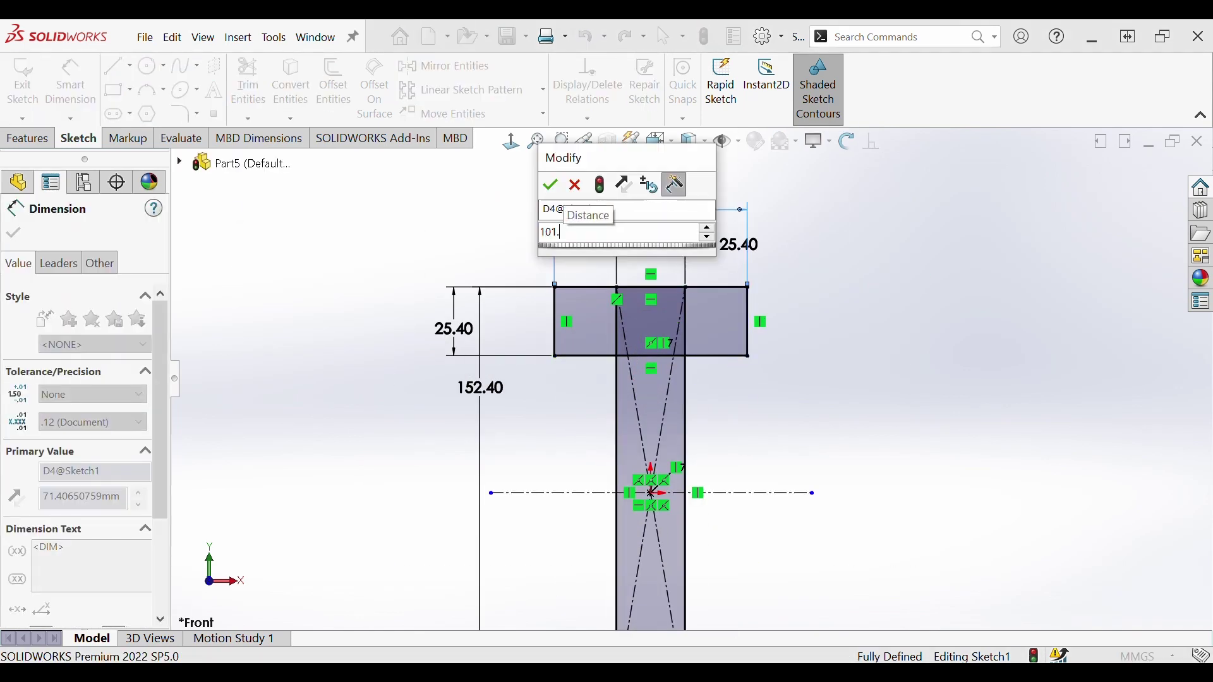
type("6")
key("Return")
scroll(693, 367, "up", 2)
Step: Mirror the top flange lines about the centerline to form the bottom flange
left_click(445, 65)
left_click(664, 315)
left_click(568, 340)
left_click(600, 364)
left_click(760, 340)
left_click(746, 458)
left_click(1130, 171)
Step: Extrude the I profile to a depth of 914.4 mm
middle_click_drag(450, 380, 265, 278)
left_click(35, 139)
left_click(31, 82)
double_click(69, 402)
type("914.4")
key("Return")
key("Return")
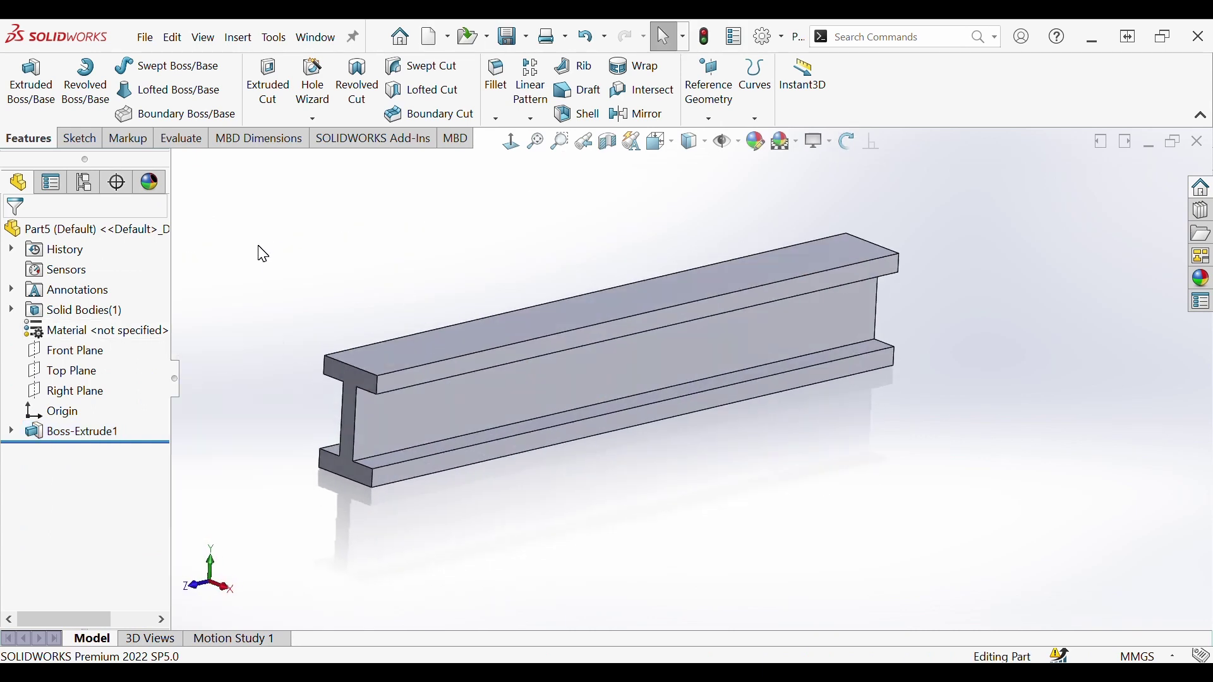
Step: Start a fillet and select the beam's visible edges for rounding
left_click(496, 78)
scroll(419, 380, "up", 3)
left_click(408, 414)
left_click(392, 519)
left_click(374, 617)
left_click(411, 594)
left_click(443, 569)
Step: Add the remaining edges from another angle and apply the 10 mm fillet
middle_click_drag(442, 569, 569, 430)
scroll(644, 459, "up", 5)
left_click(975, 426)
scroll(974, 426, "down", 5)
left_click(641, 462)
scroll(642, 461, "up", 4)
left_click(150, 343)
left_click(13, 233)
middle_click_drag(555, 347, 373, 318)
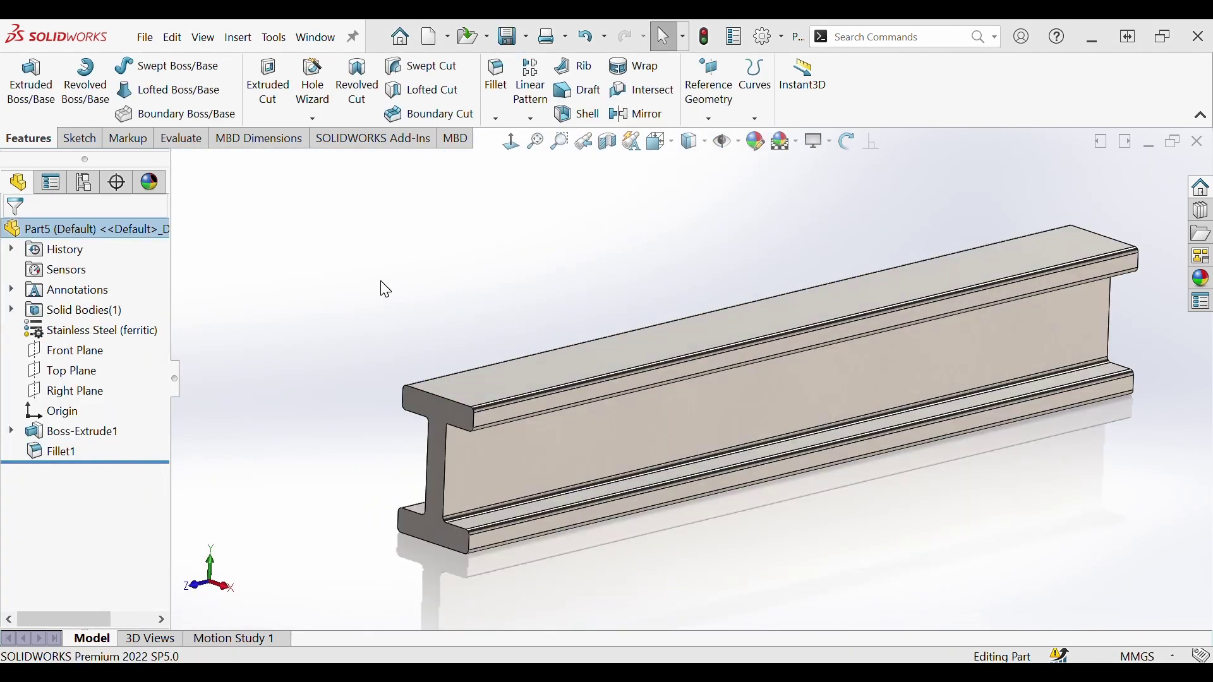
right_click(115, 342)
left_click(151, 236)
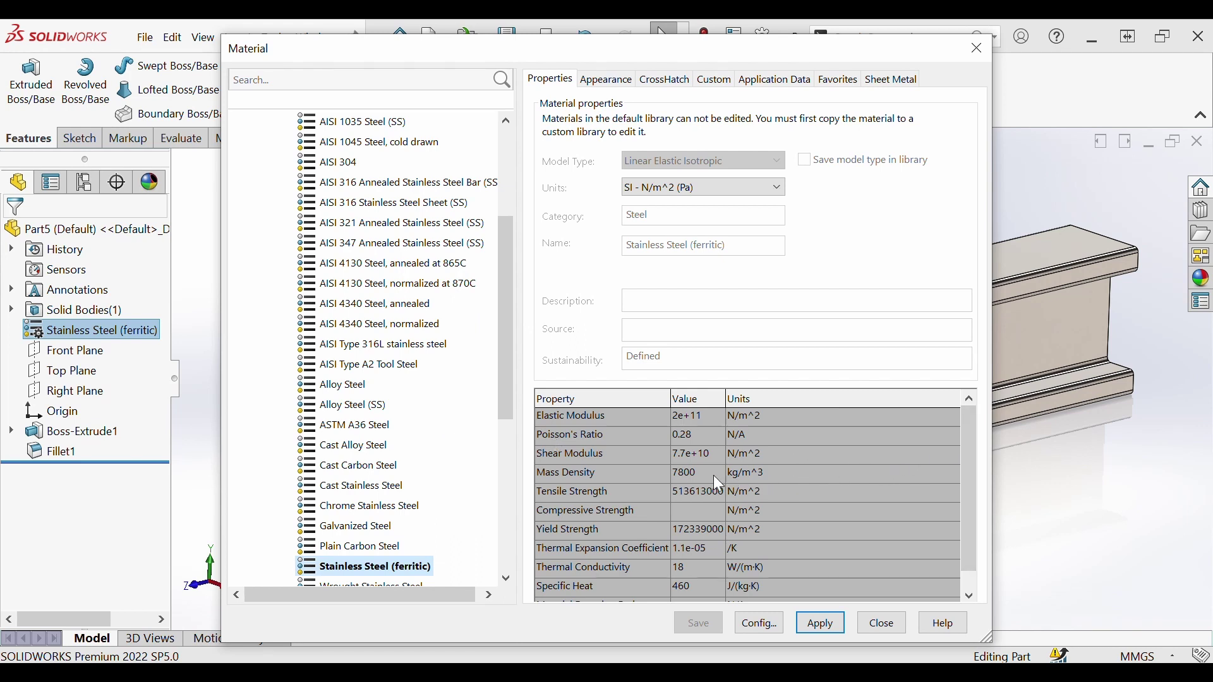
left_click_drag(972, 422, 970, 444)
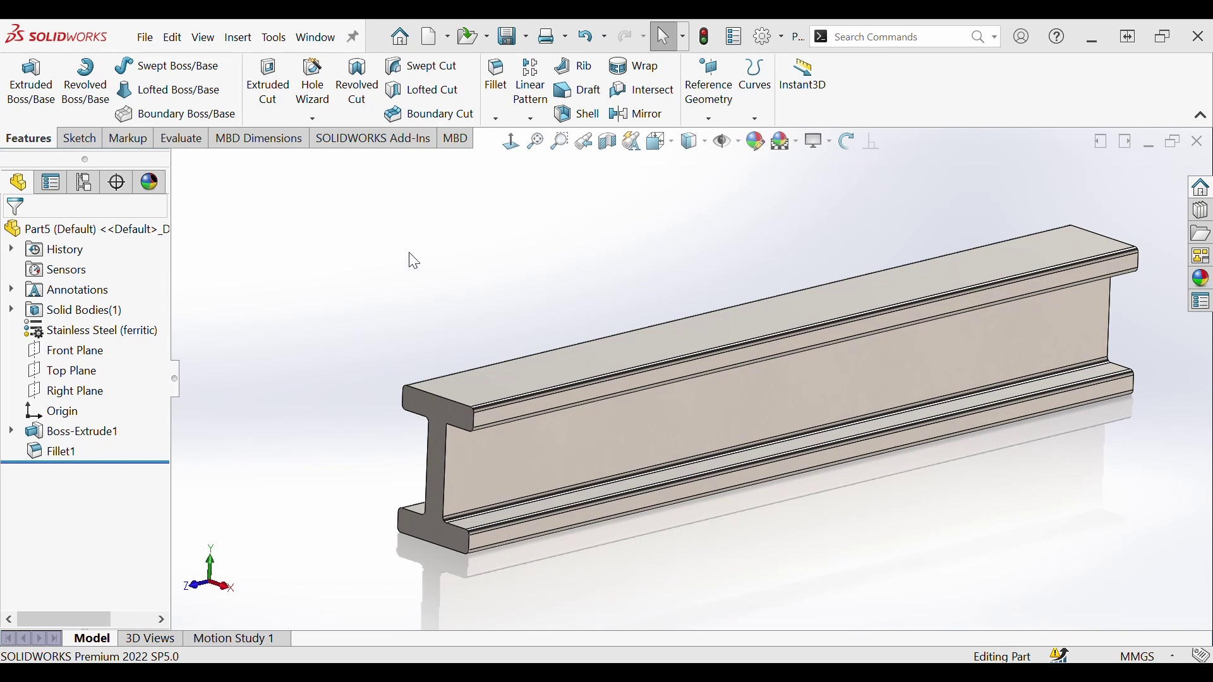
Step: Enable the SOLIDWORKS Simulation add-in and show the Simulation tab tools
left_click(344, 144)
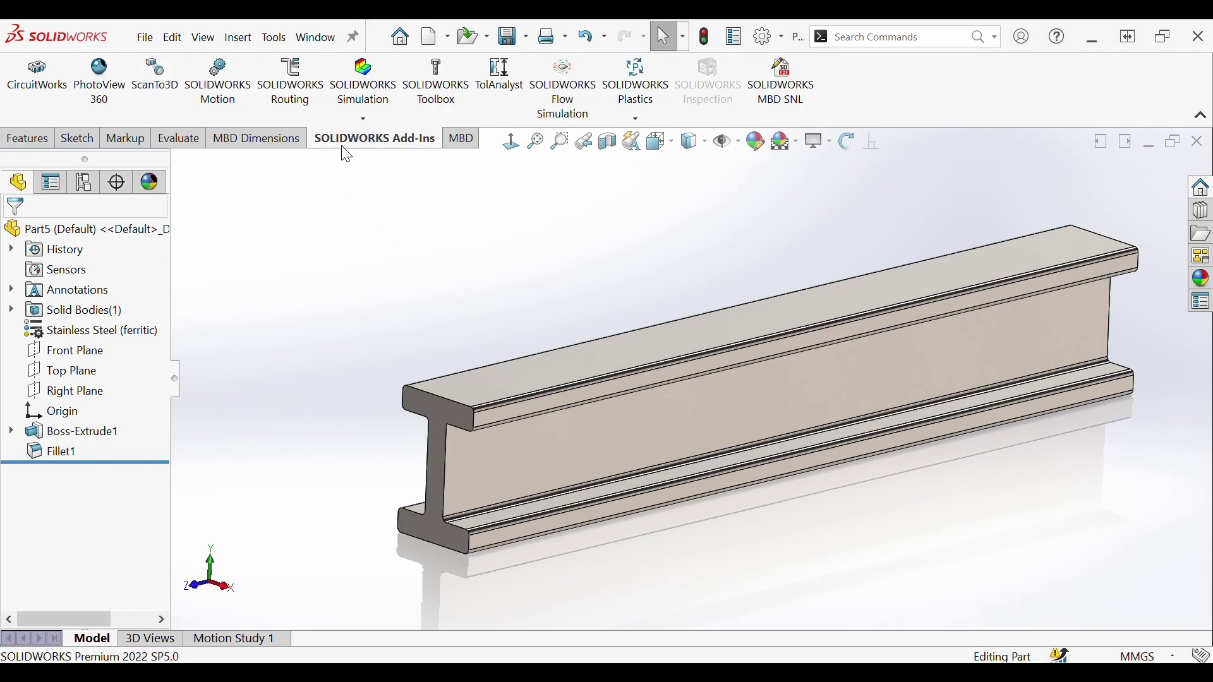
left_click(375, 80)
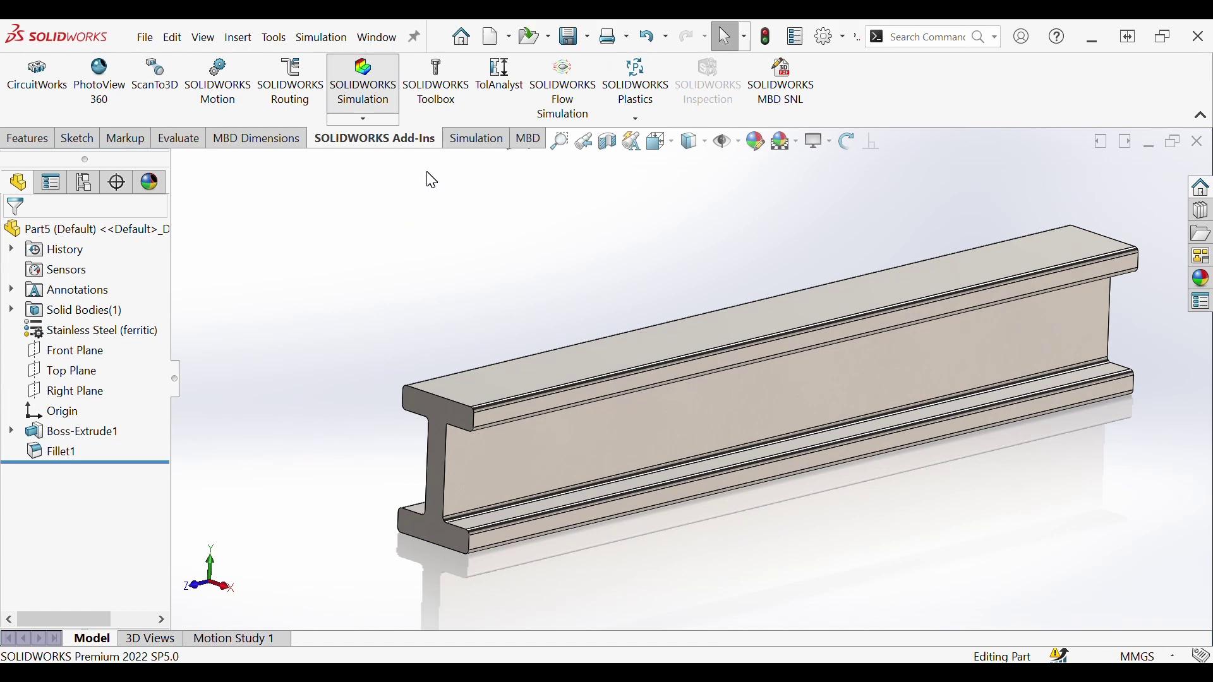
left_click(476, 140)
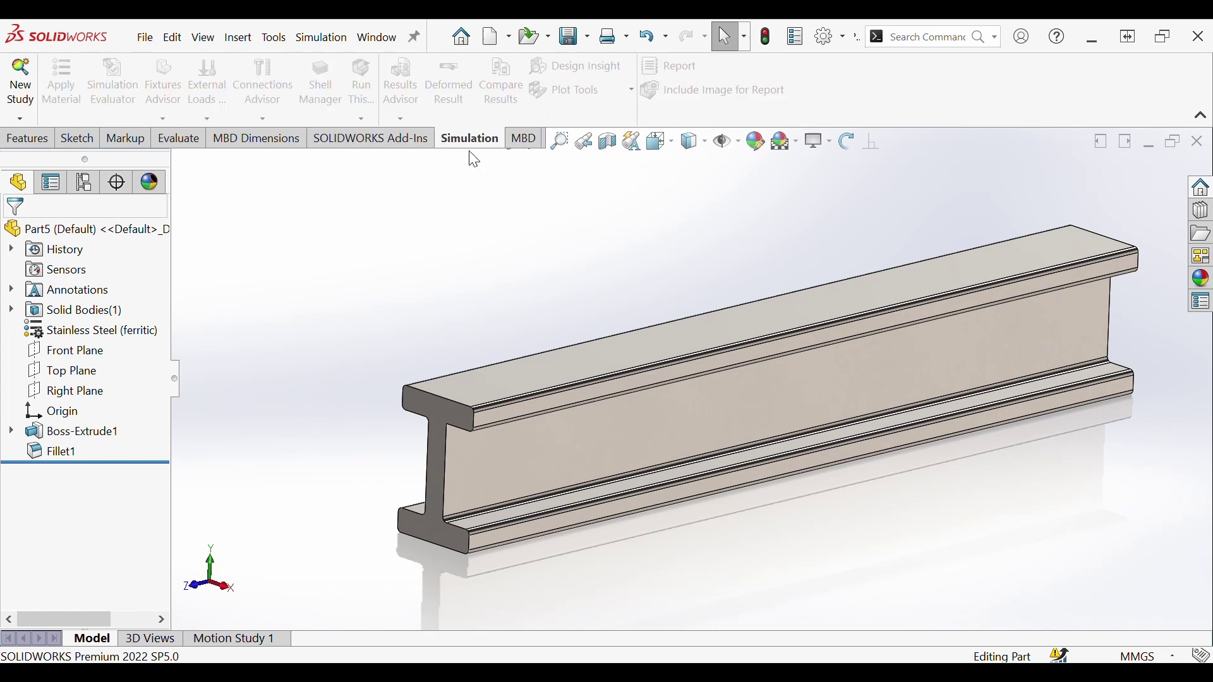
Step: Create a new Static study named 'steel i beam'
left_click(23, 95)
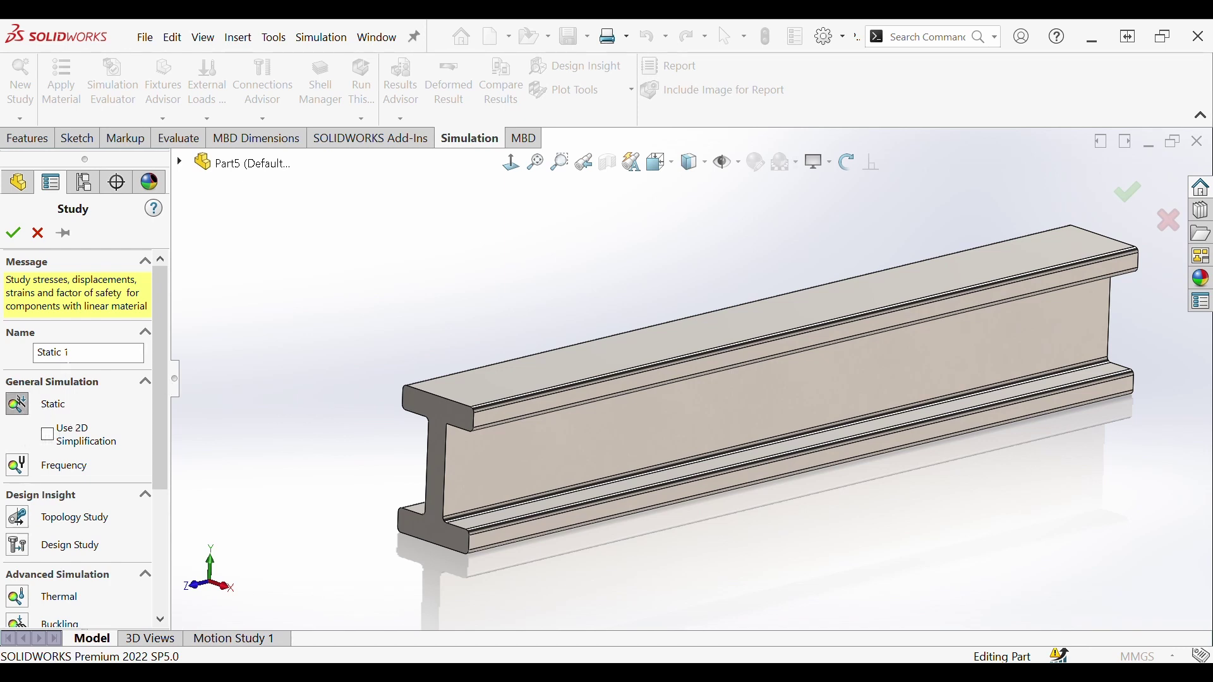
left_click(54, 353)
type("steel i beam")
left_click(13, 232)
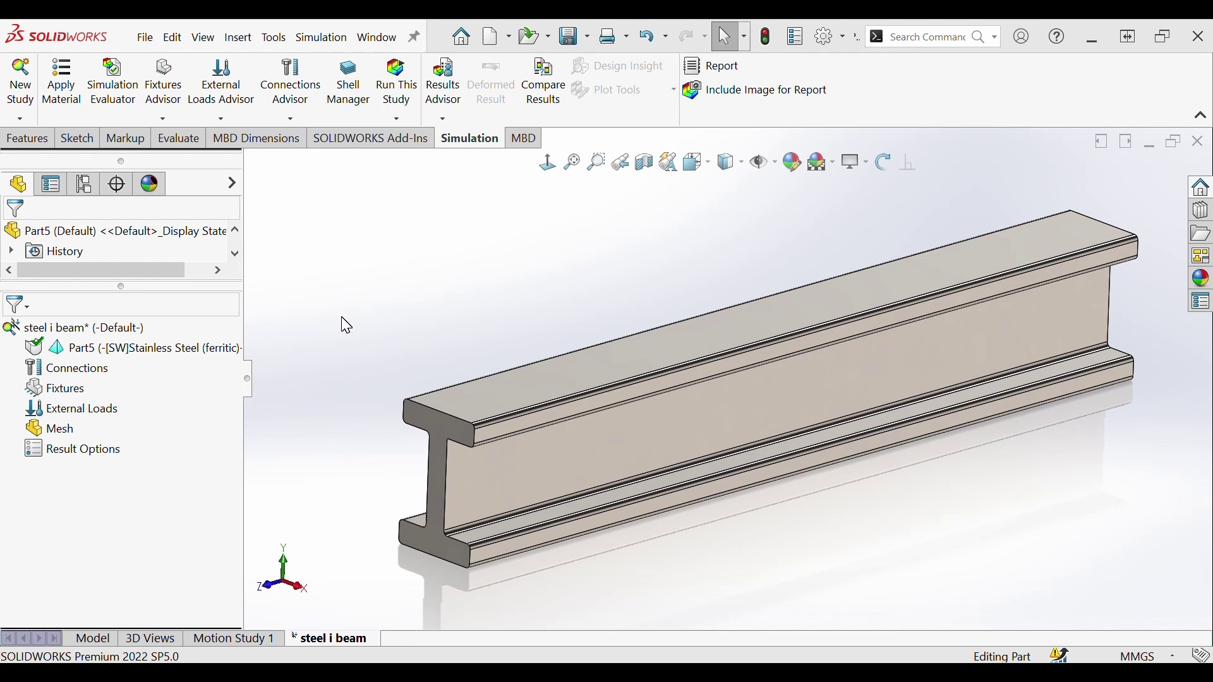
Step: Add a Fixed Geometry fixture on the beam's end face
right_click(68, 395)
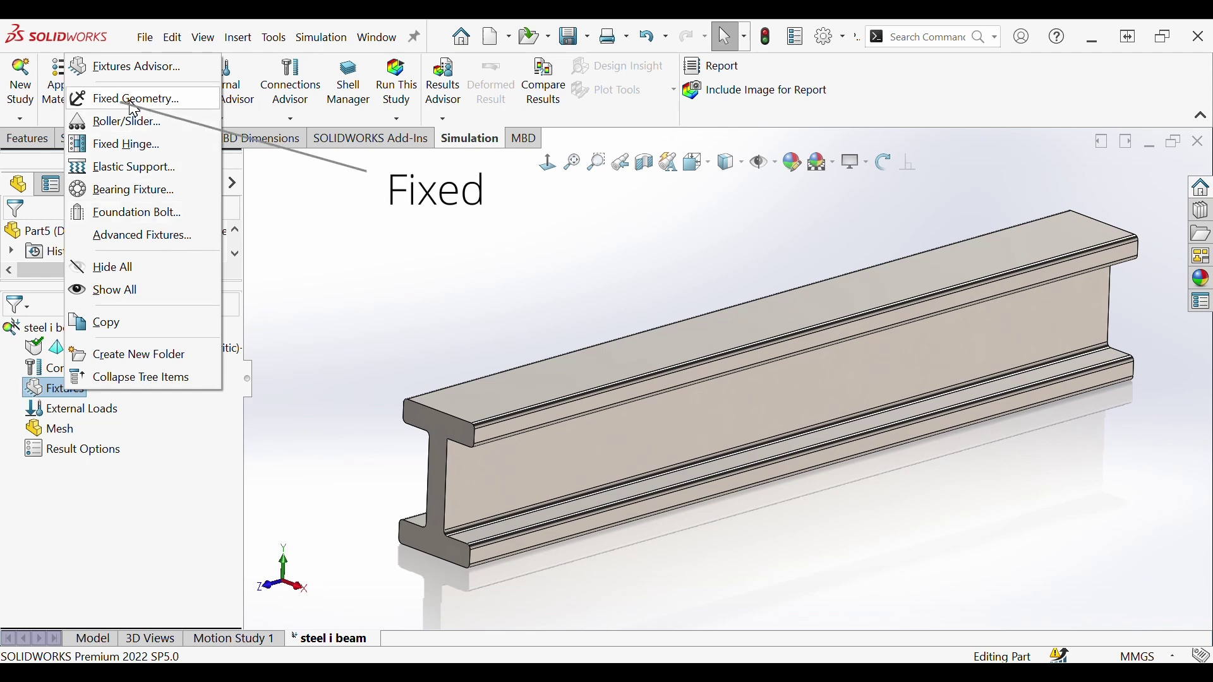
left_click(166, 100)
middle_click_drag(447, 279, 436, 311)
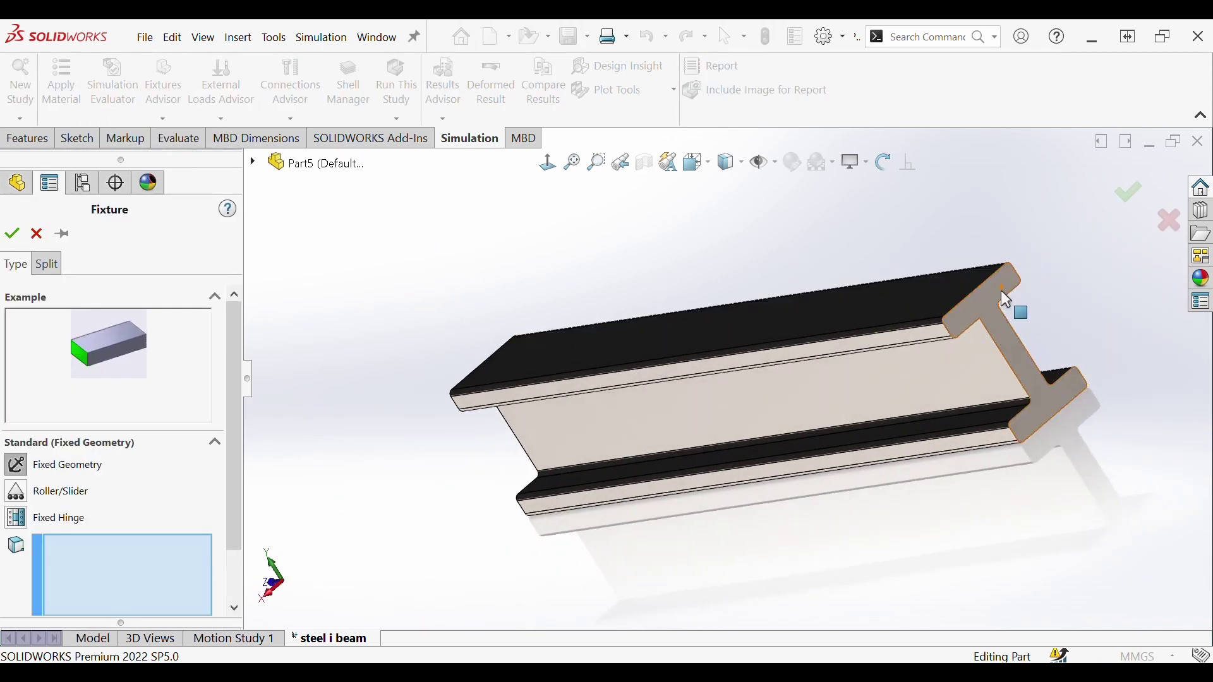
left_click(986, 309)
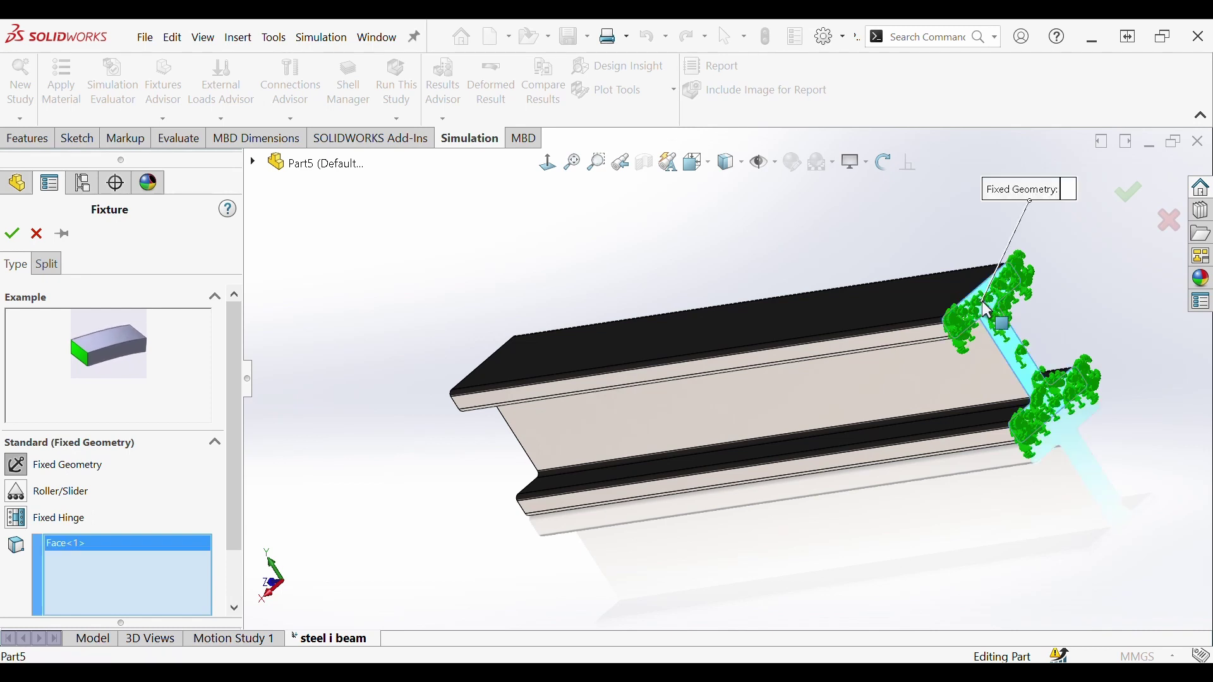
middle_click_drag(574, 316, 695, 278)
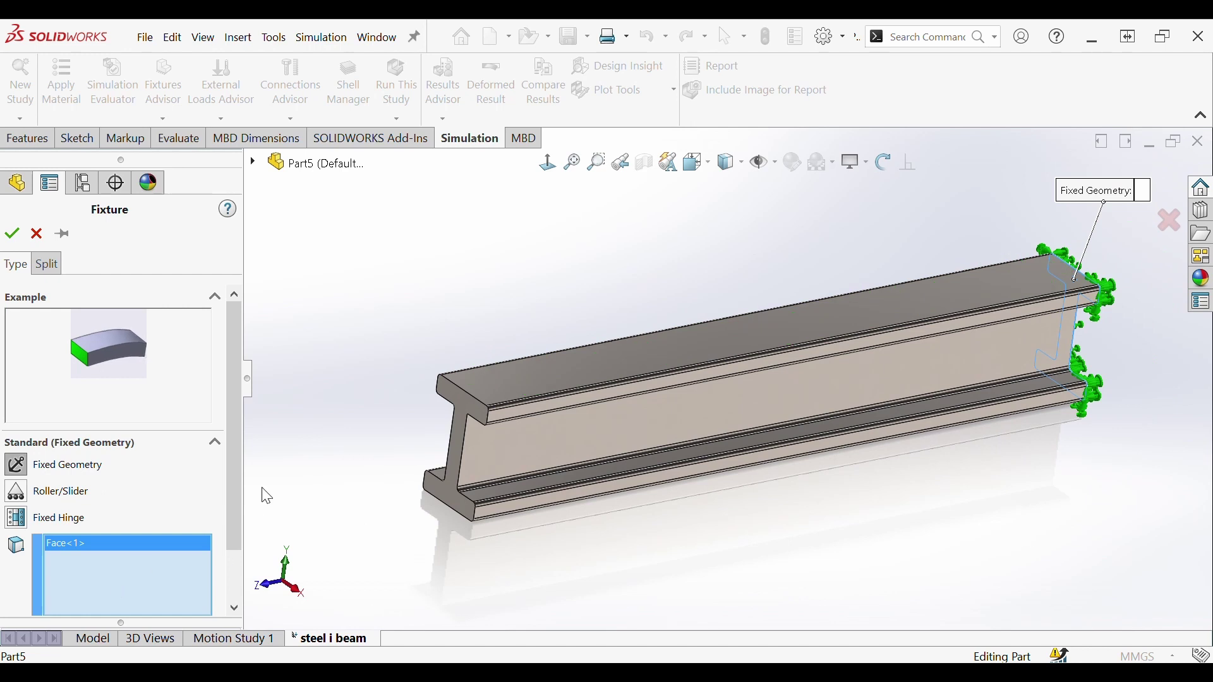
left_click_drag(236, 470, 233, 544)
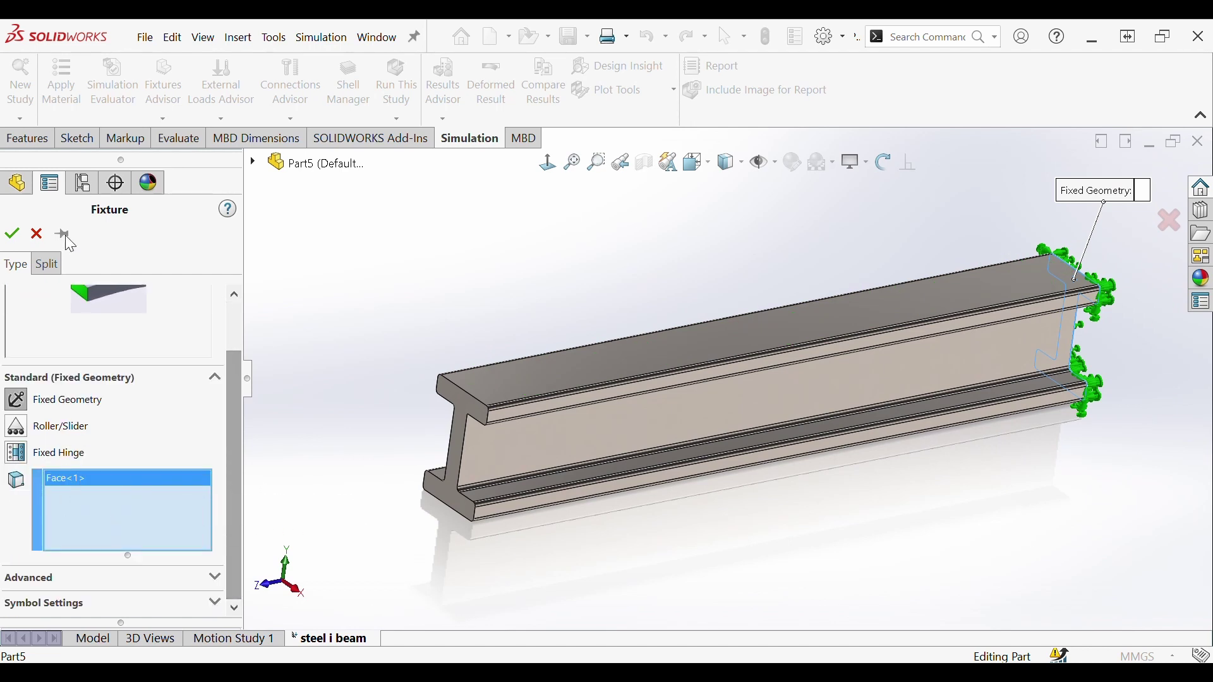
left_click(13, 235)
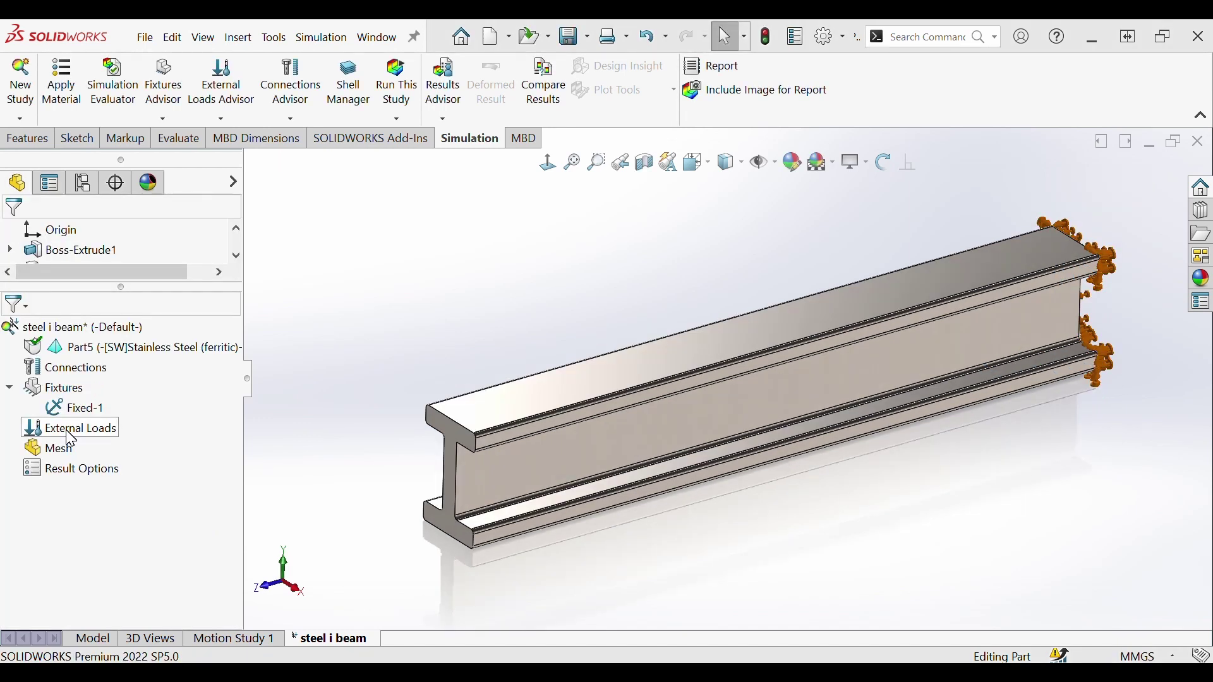
Step: Start a force load applied to the beam's free end face
right_click(68, 432)
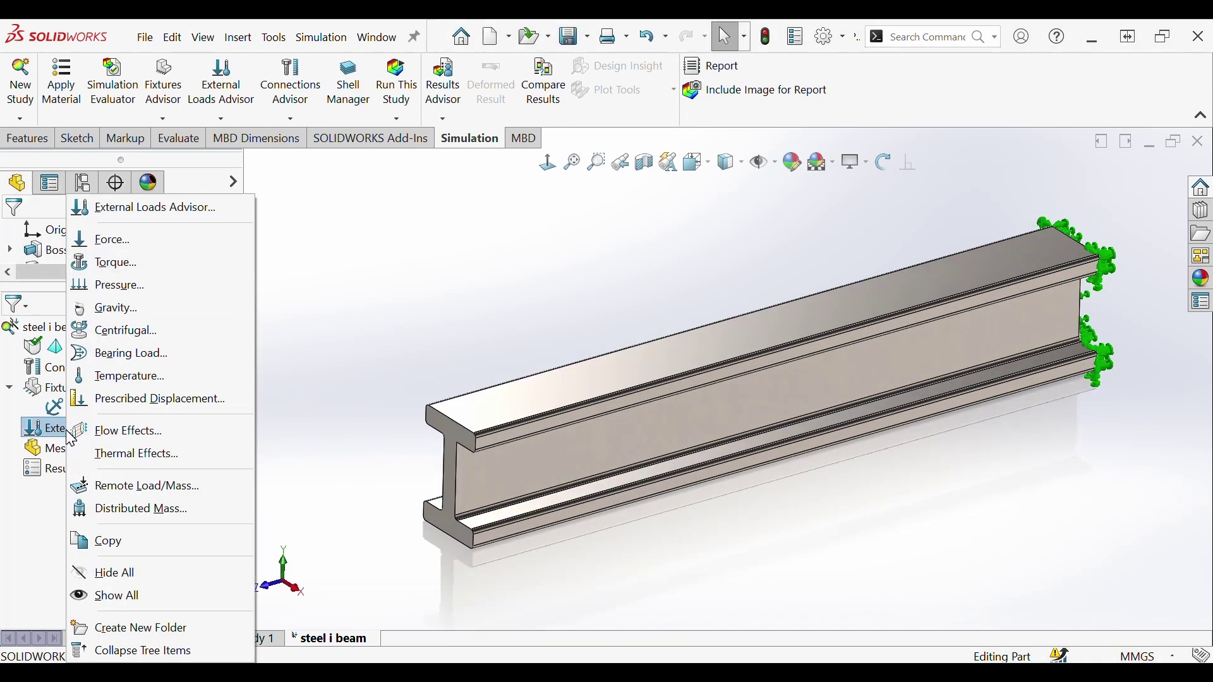
left_click(127, 251)
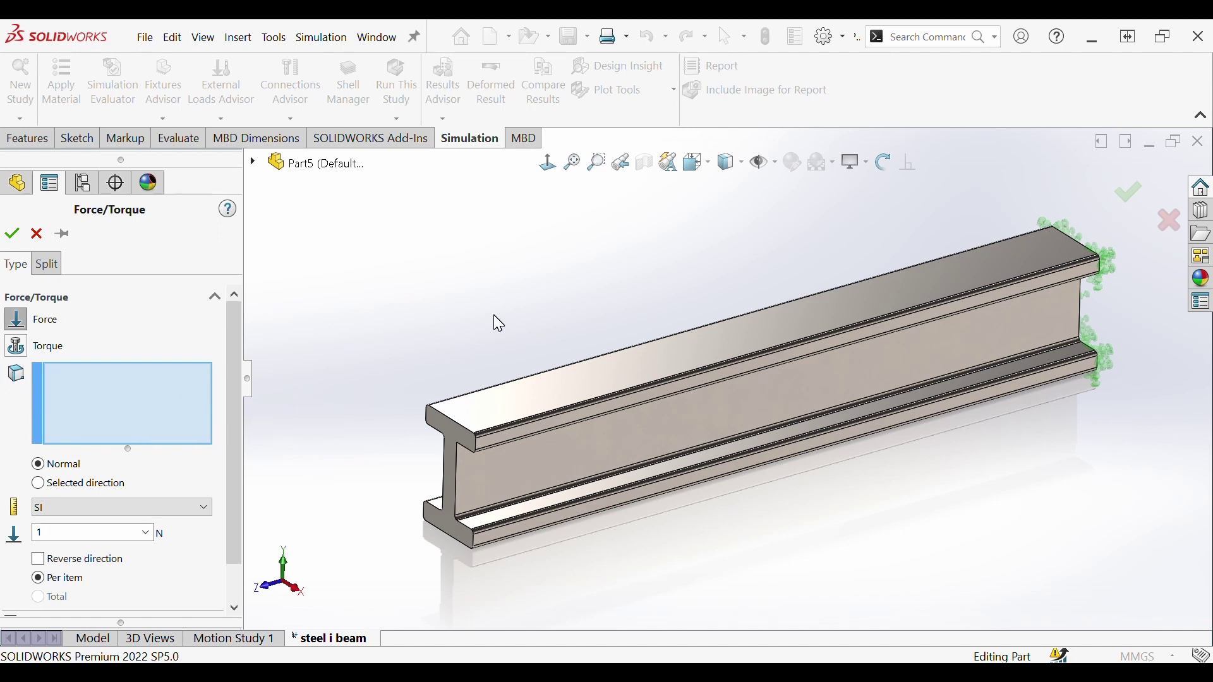
left_click(491, 486)
scroll(353, 415, "down", 3)
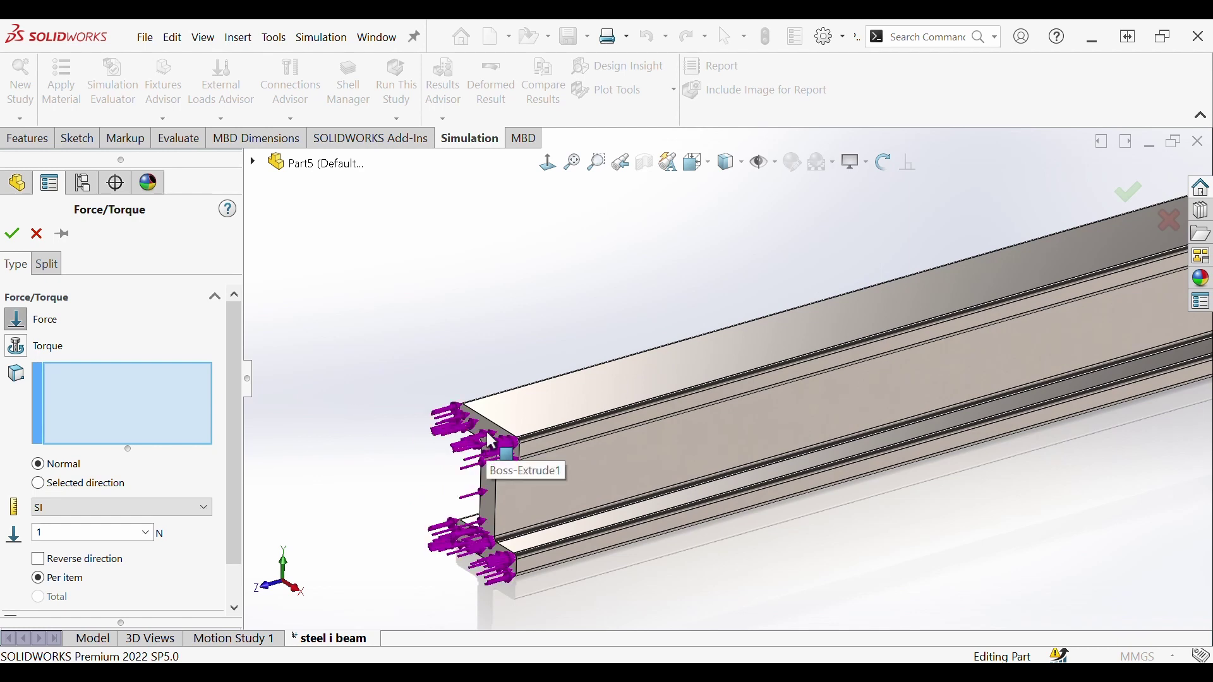
left_click(488, 435)
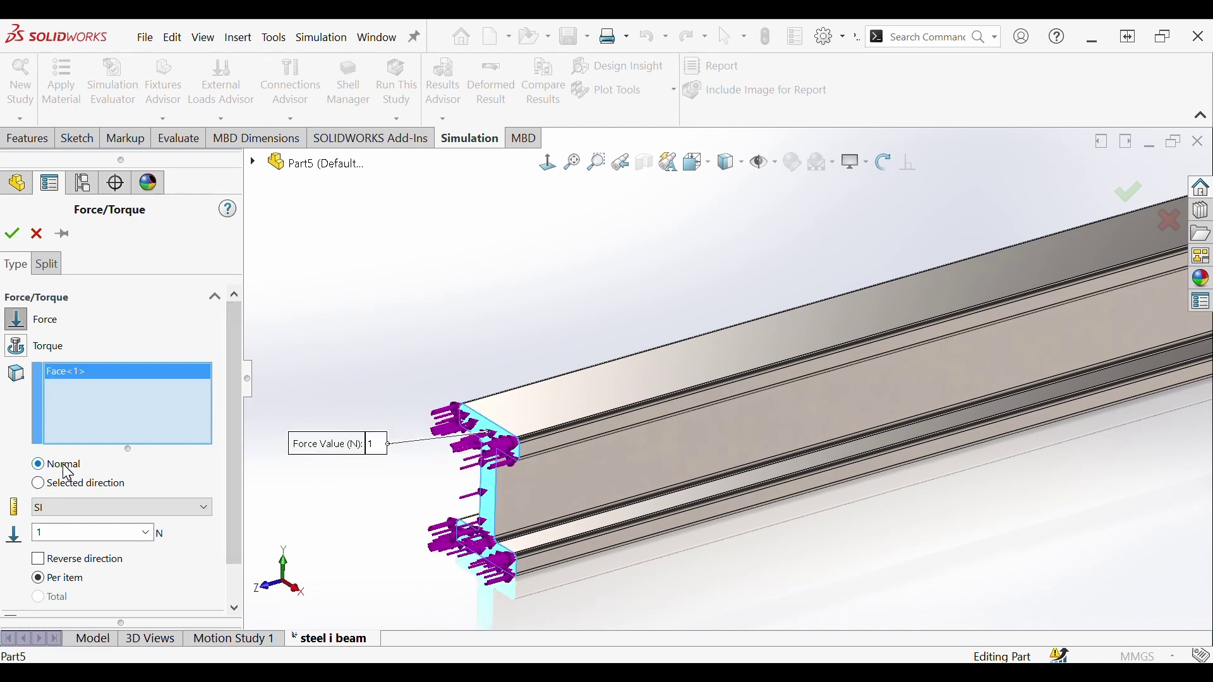
Step: Direct the force along the beam's long edge, reversed, at 80,000 N, and apply it
left_click(64, 484)
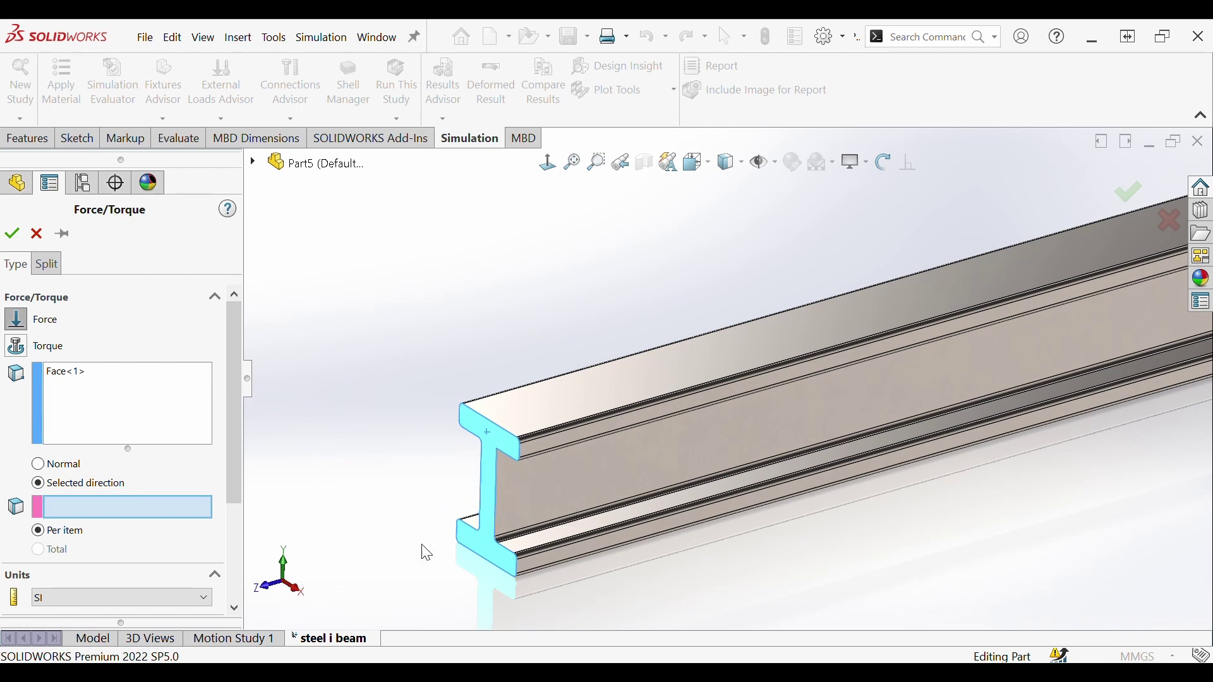
left_click(503, 487)
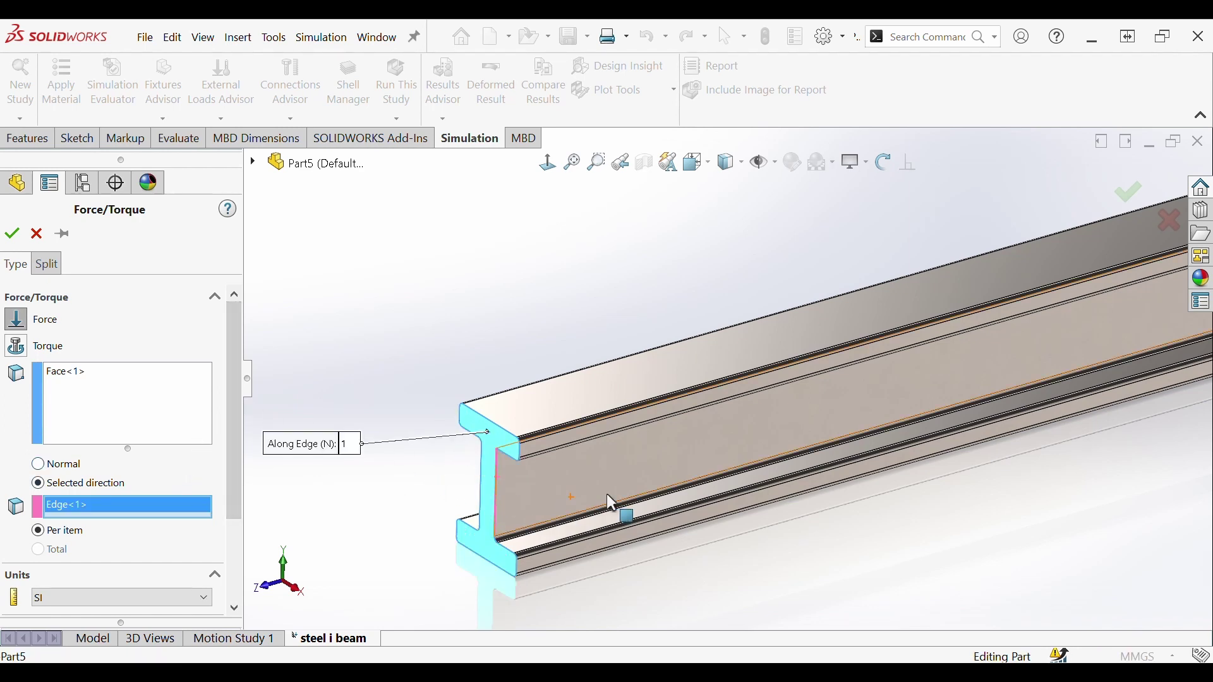
scroll(228, 464, "down", 5)
left_click(38, 552)
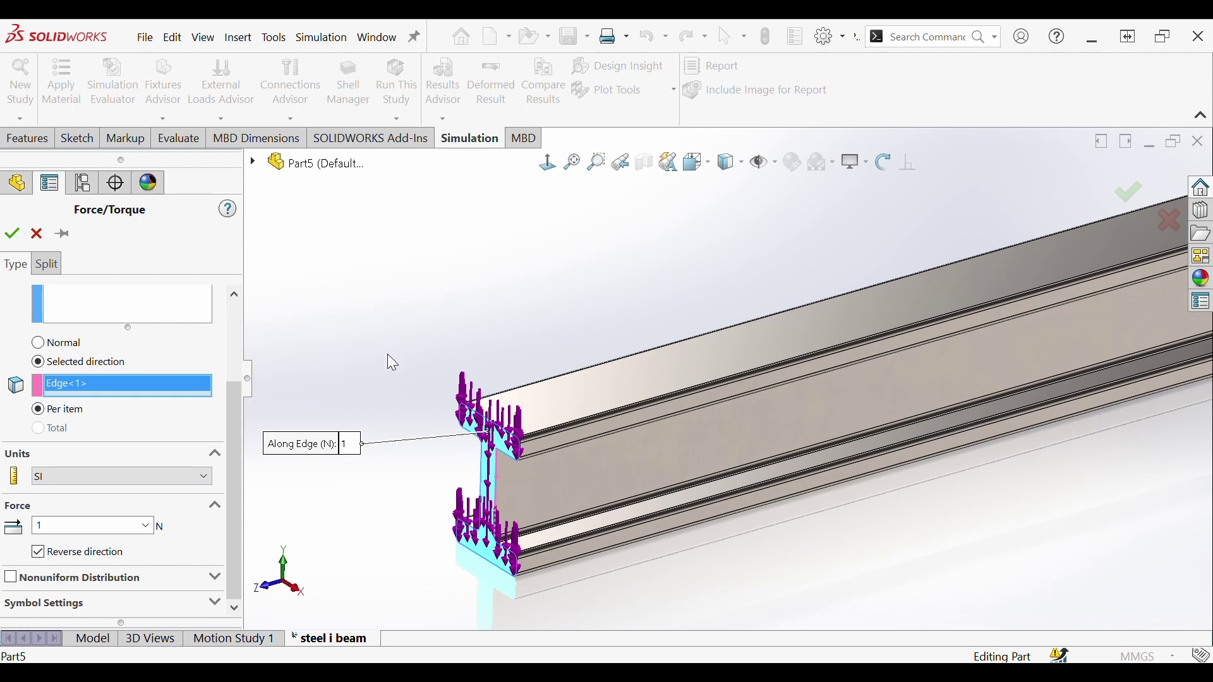
key("f")
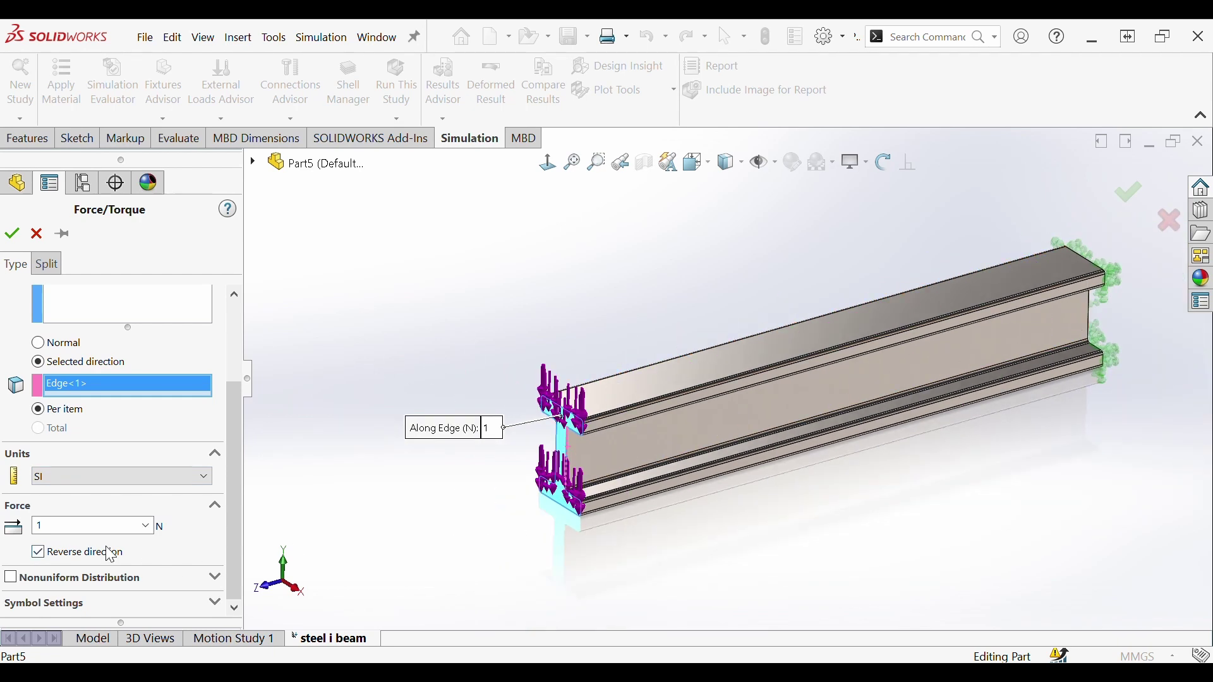
double_click(50, 525)
type("80000")
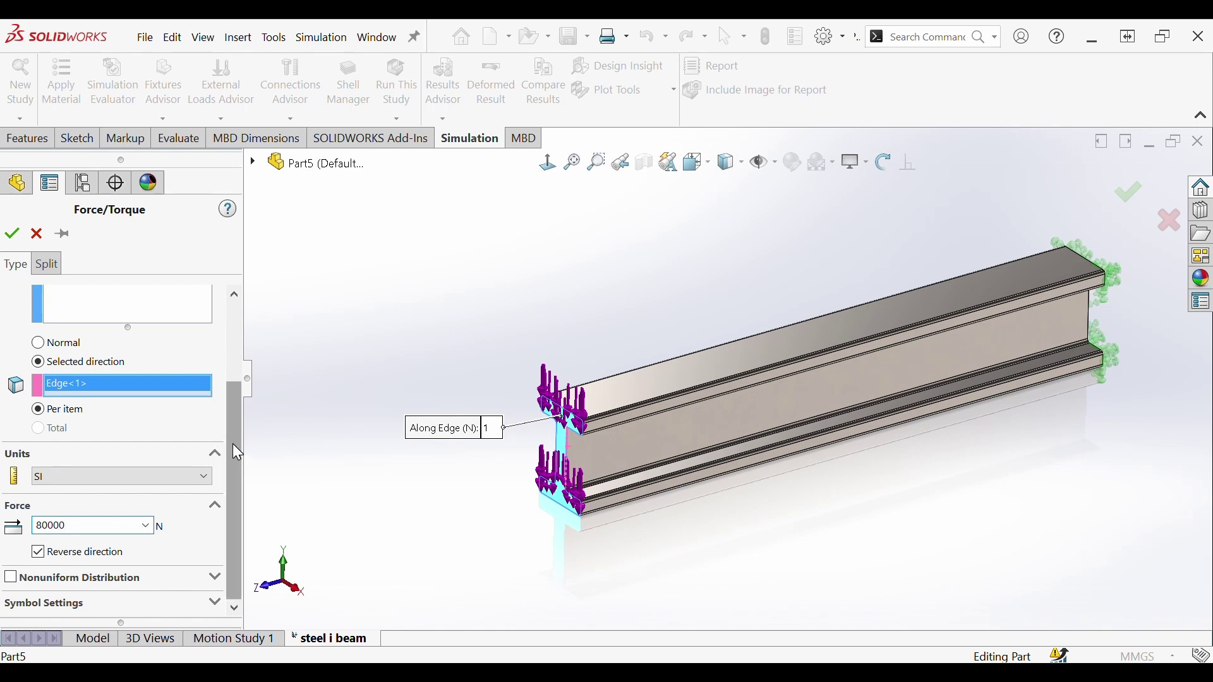
left_click_drag(233, 442, 249, 348)
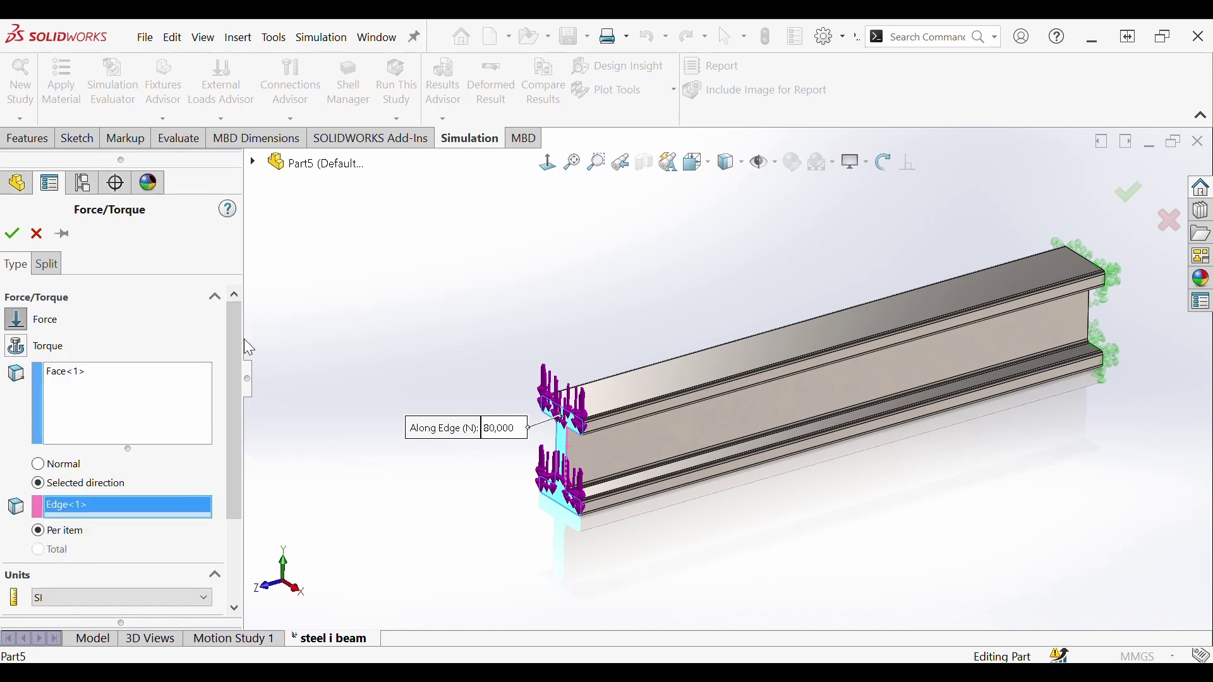
left_click(12, 234)
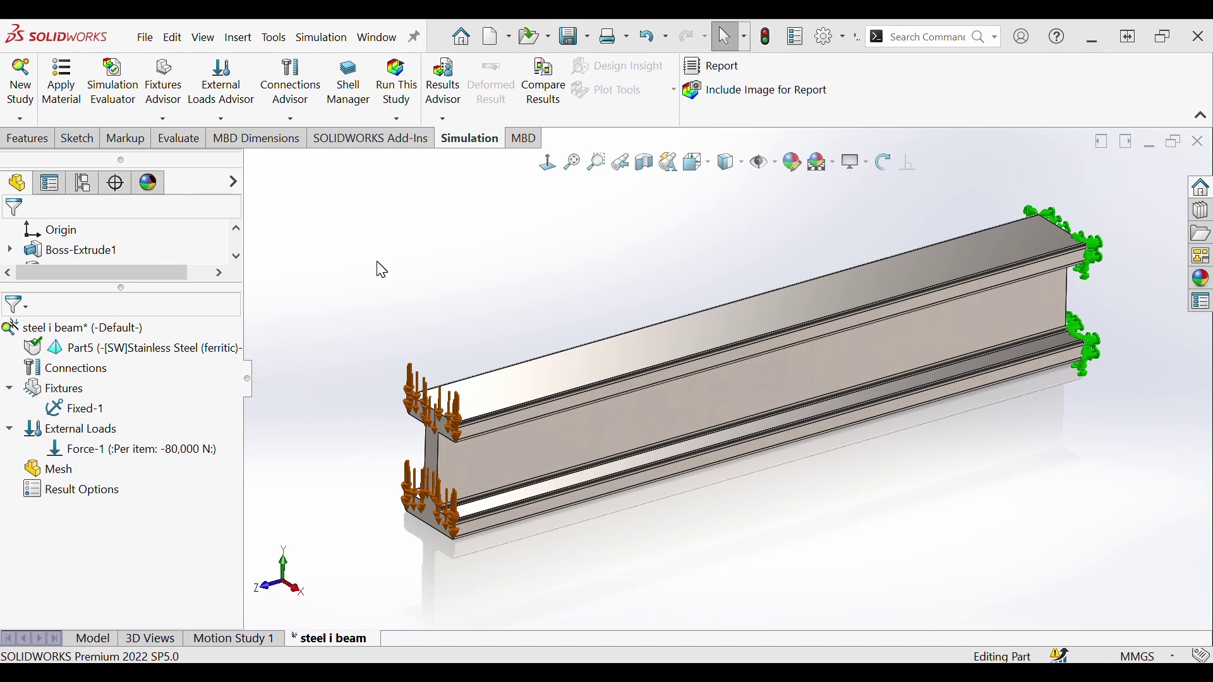
Step: Create a solid mesh on the I-beam using the default density
right_click(64, 479)
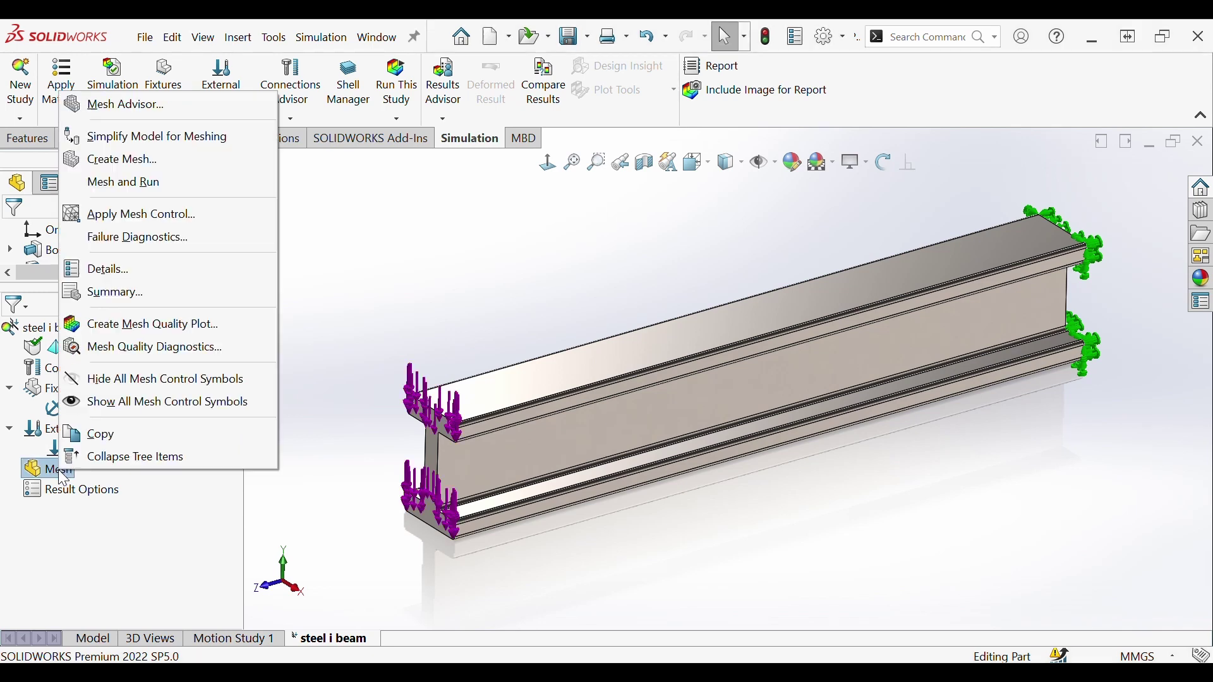
left_click(147, 170)
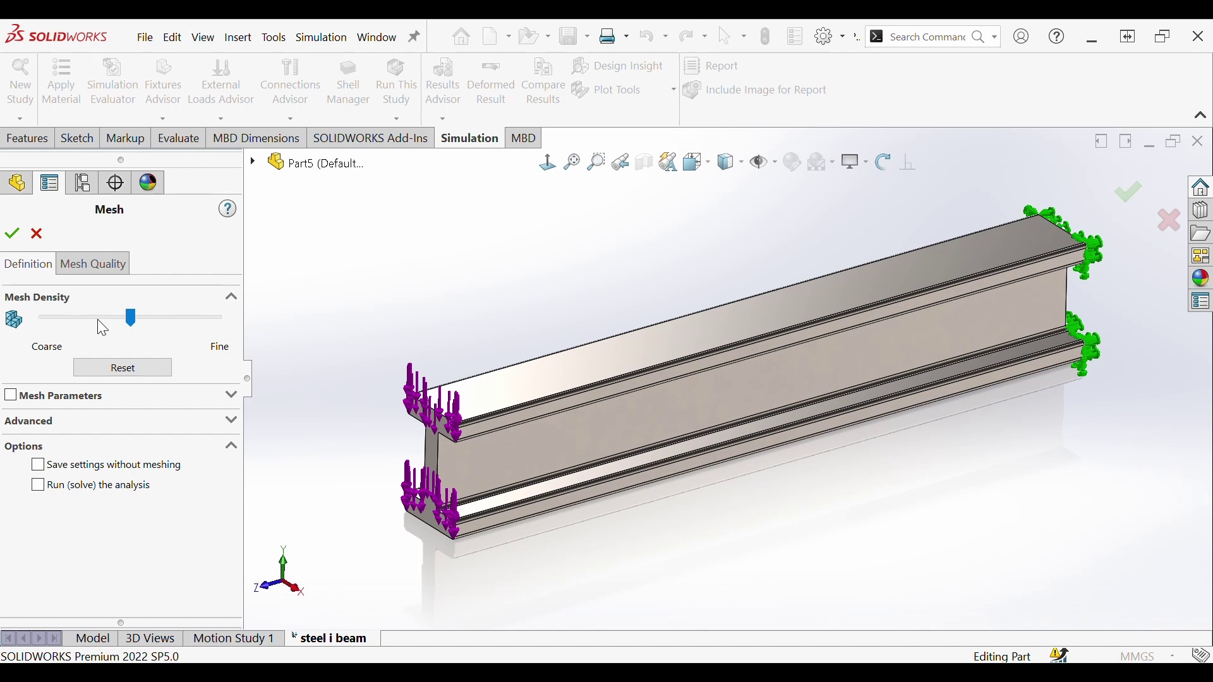
left_click(12, 234)
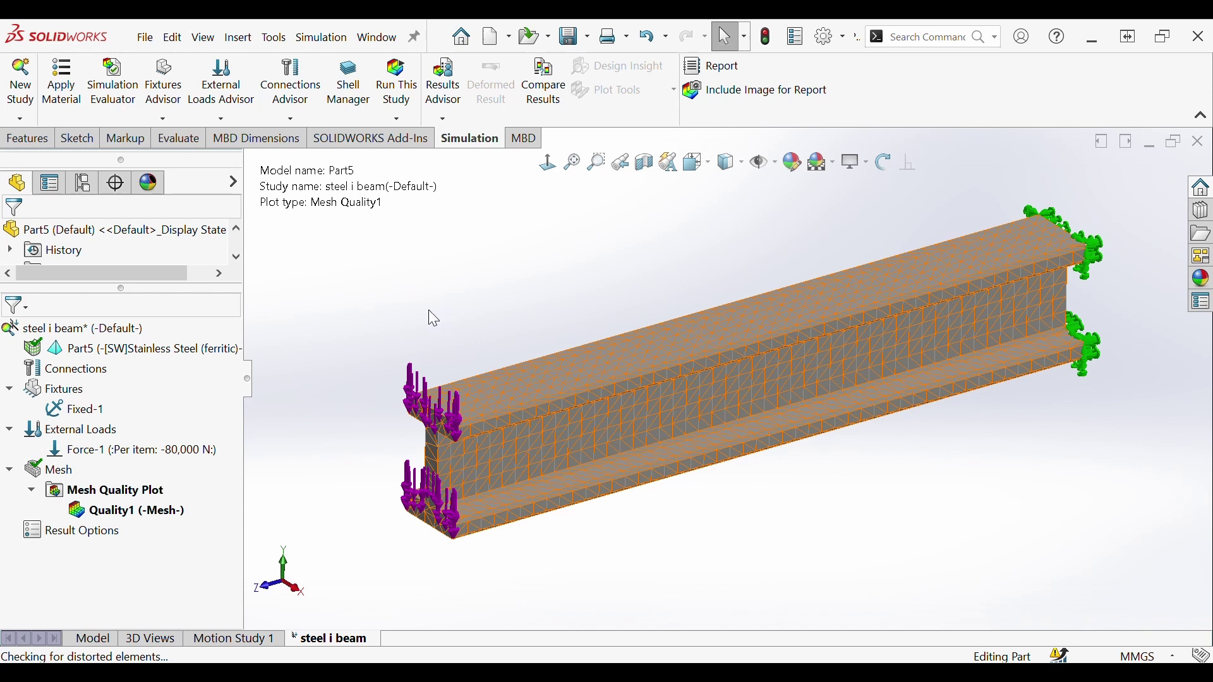
Step: Zoom in and out on the beam's left end to inspect the Mesh Quality1 elements
scroll(472, 458, "down", 6)
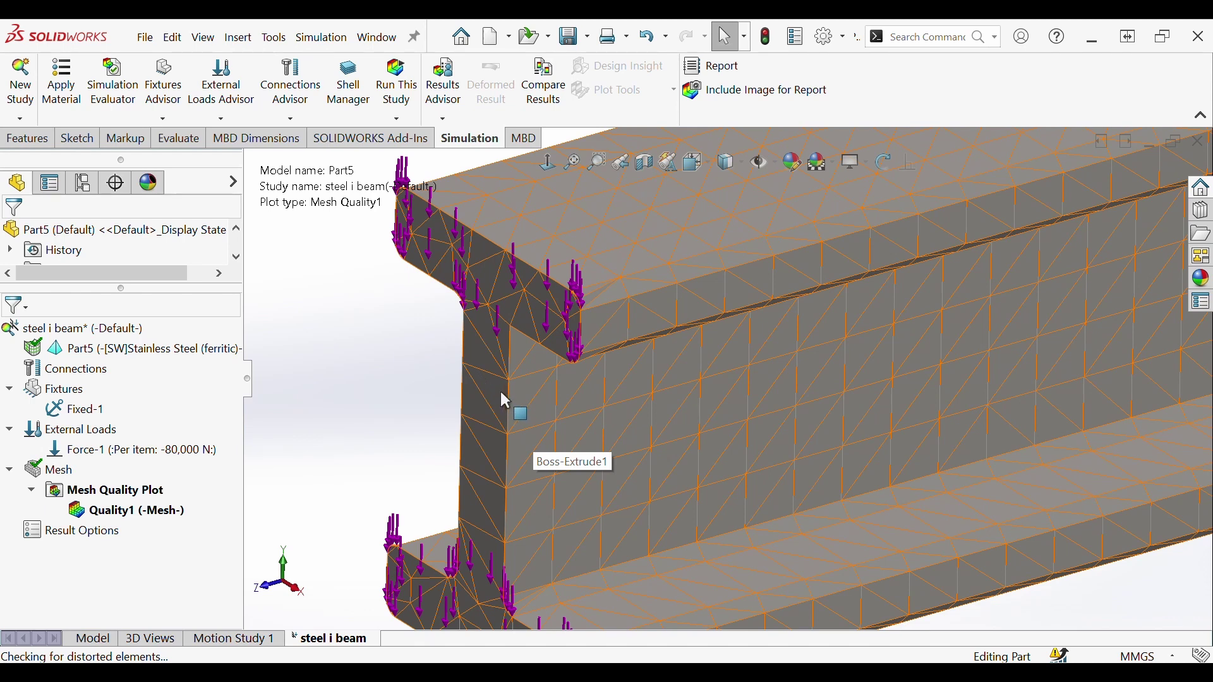
scroll(422, 403, "up", 8)
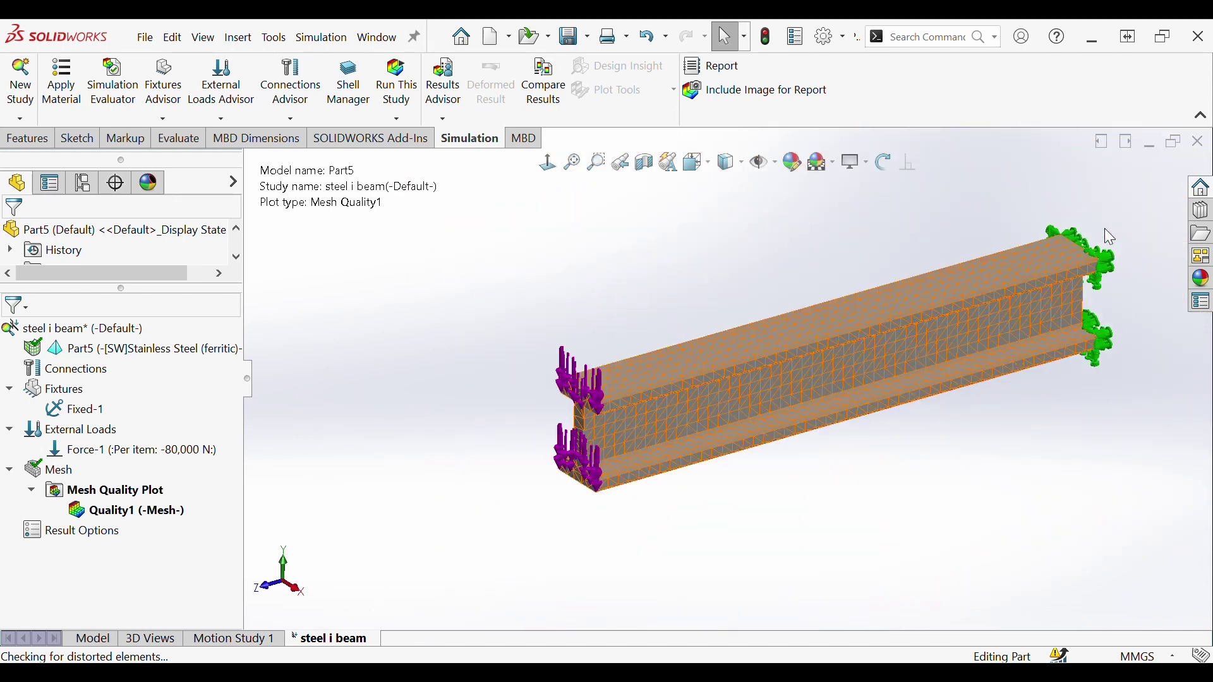
scroll(663, 490, "down", 2)
scroll(471, 485, "down", 3)
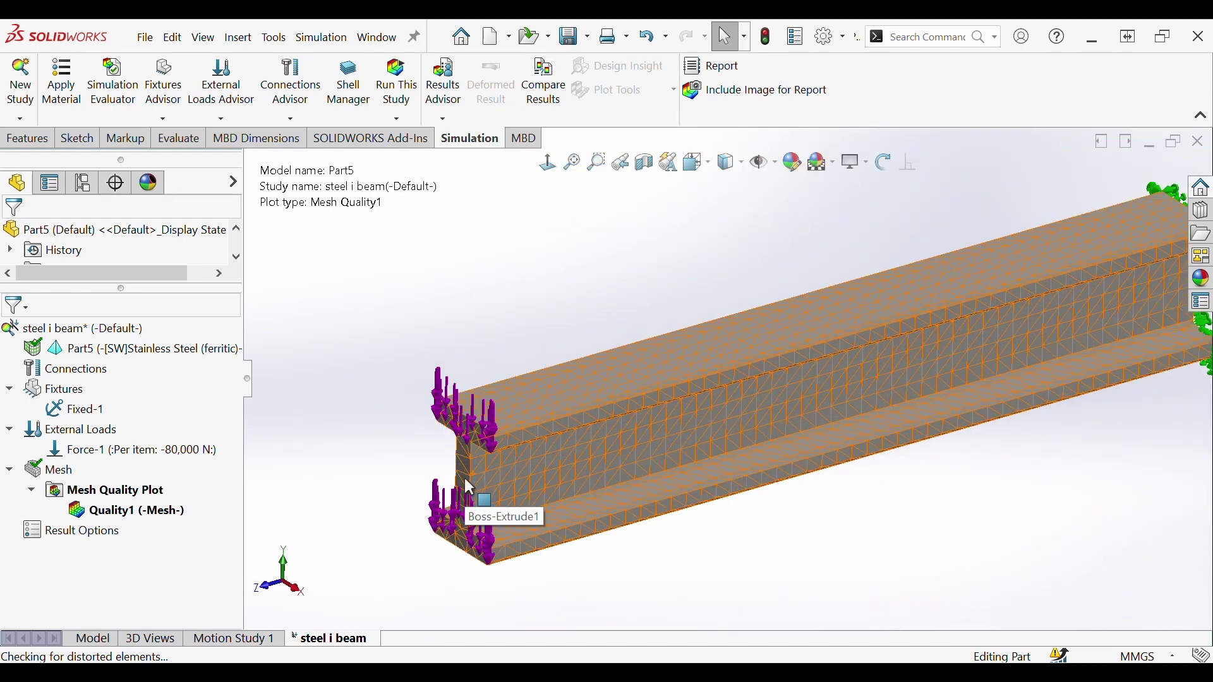
scroll(882, 434, "up", 2)
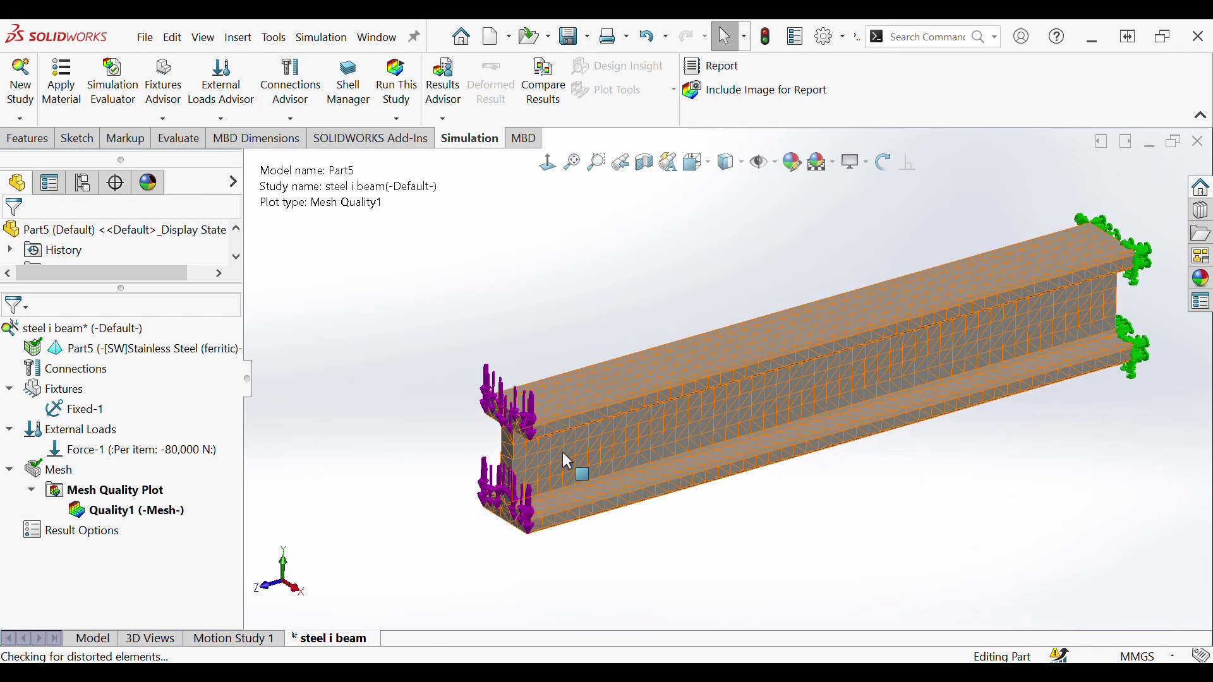
scroll(559, 467, "down", 4)
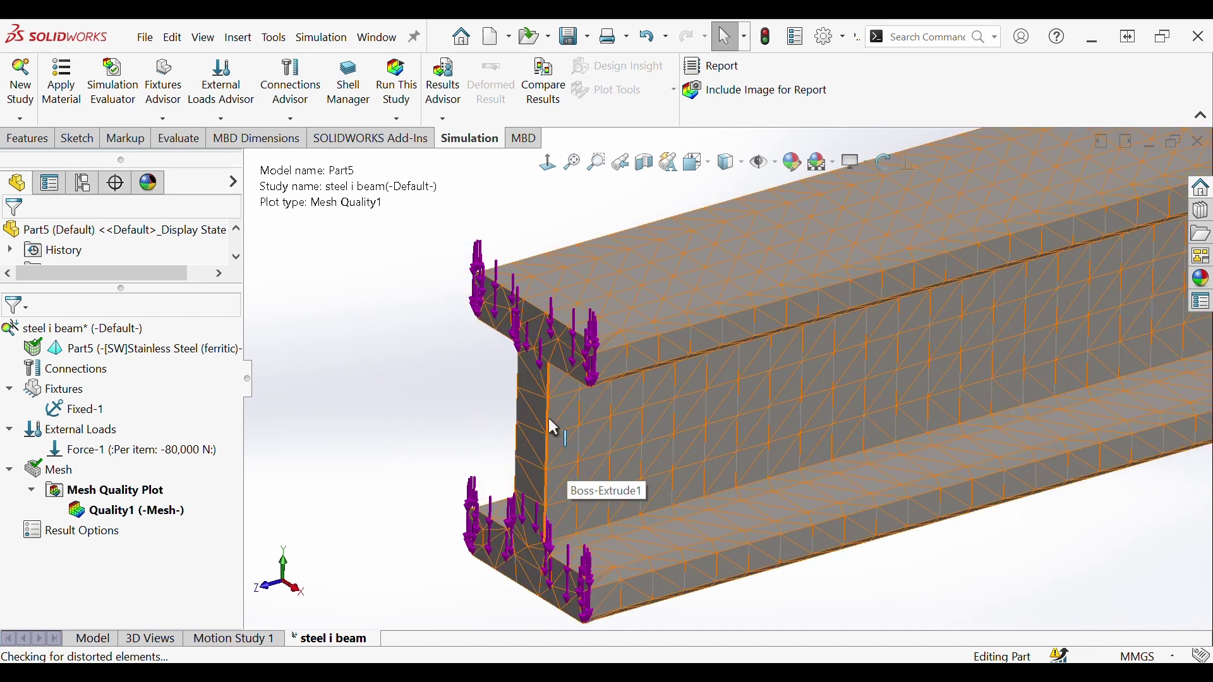
Step: Recreate the mesh with the density slider nudged slightly toward Fine
scroll(550, 419, "down", 2)
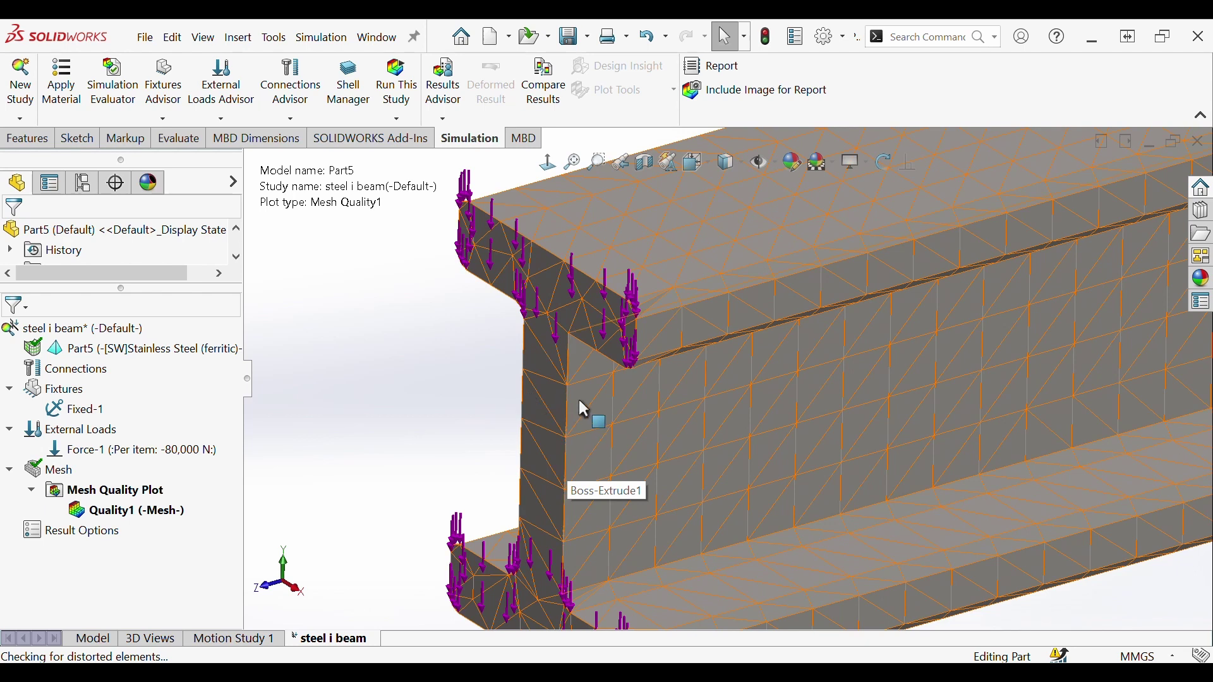
scroll(325, 415, "up", 5)
right_click(63, 471)
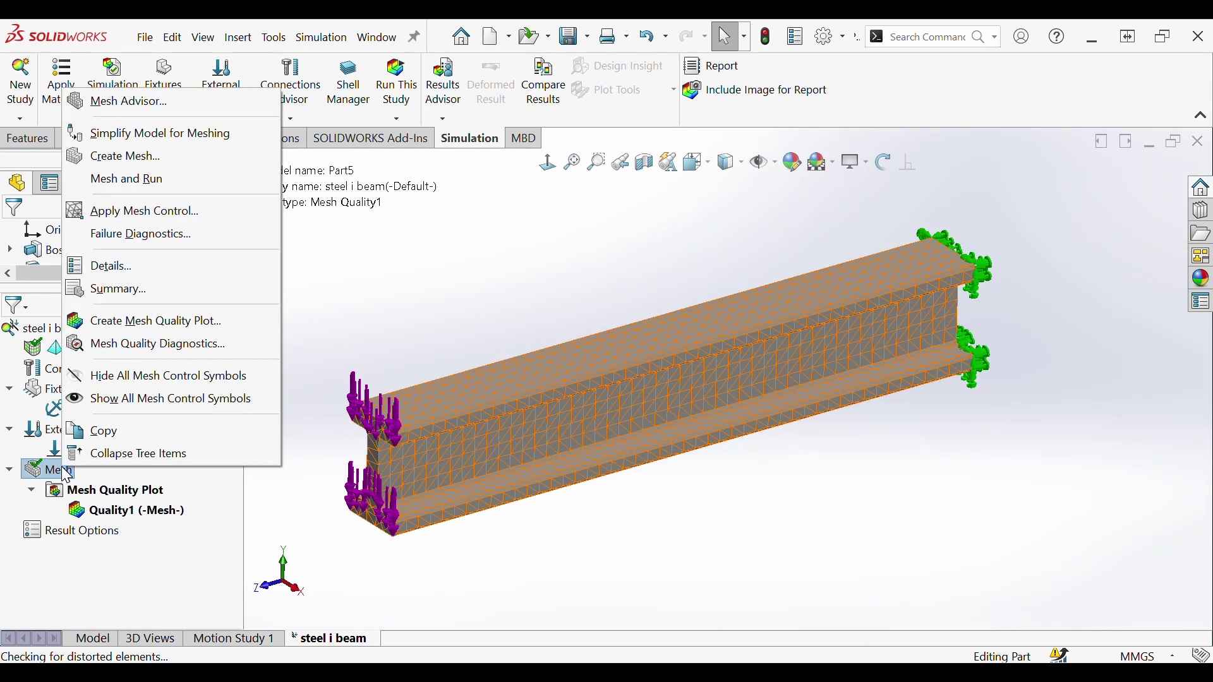
left_click(117, 156)
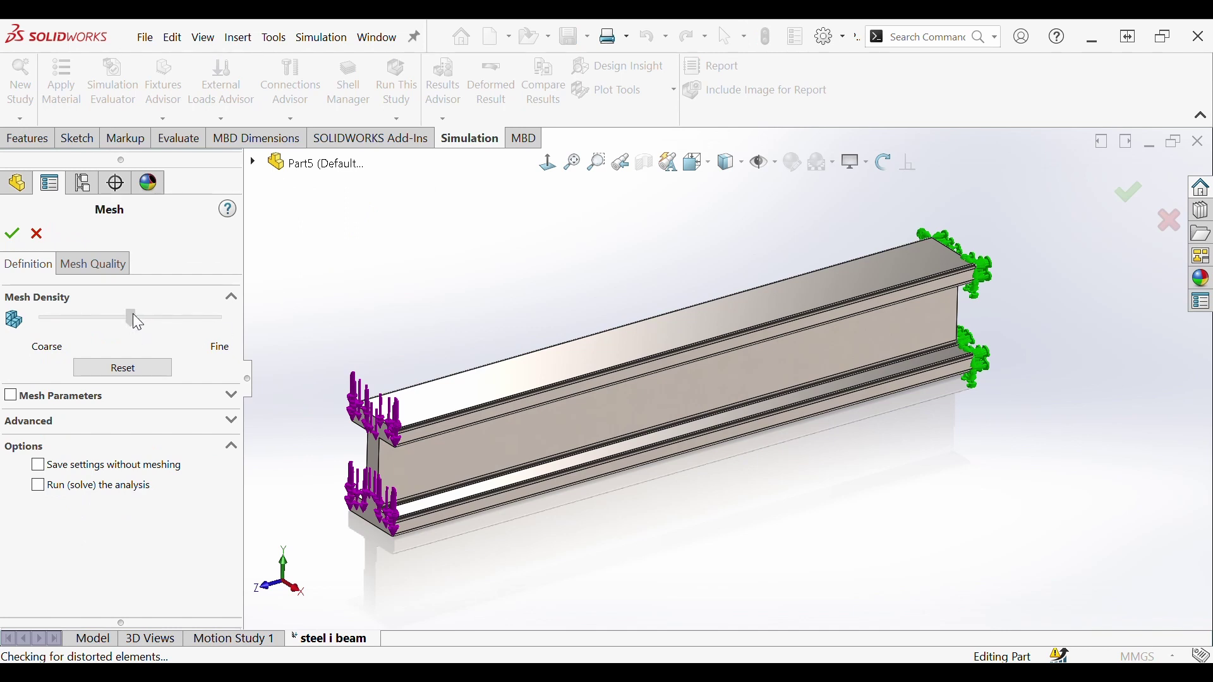
left_click_drag(163, 317, 168, 317)
left_click(13, 239)
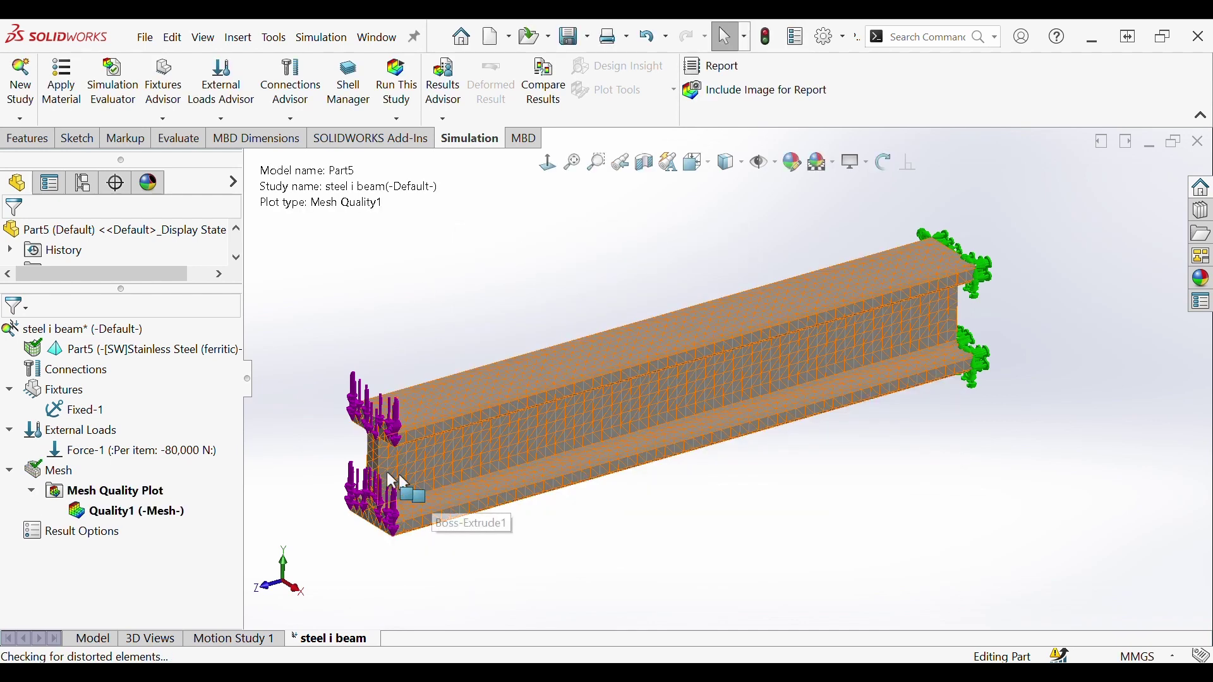
scroll(391, 444, "down", 5)
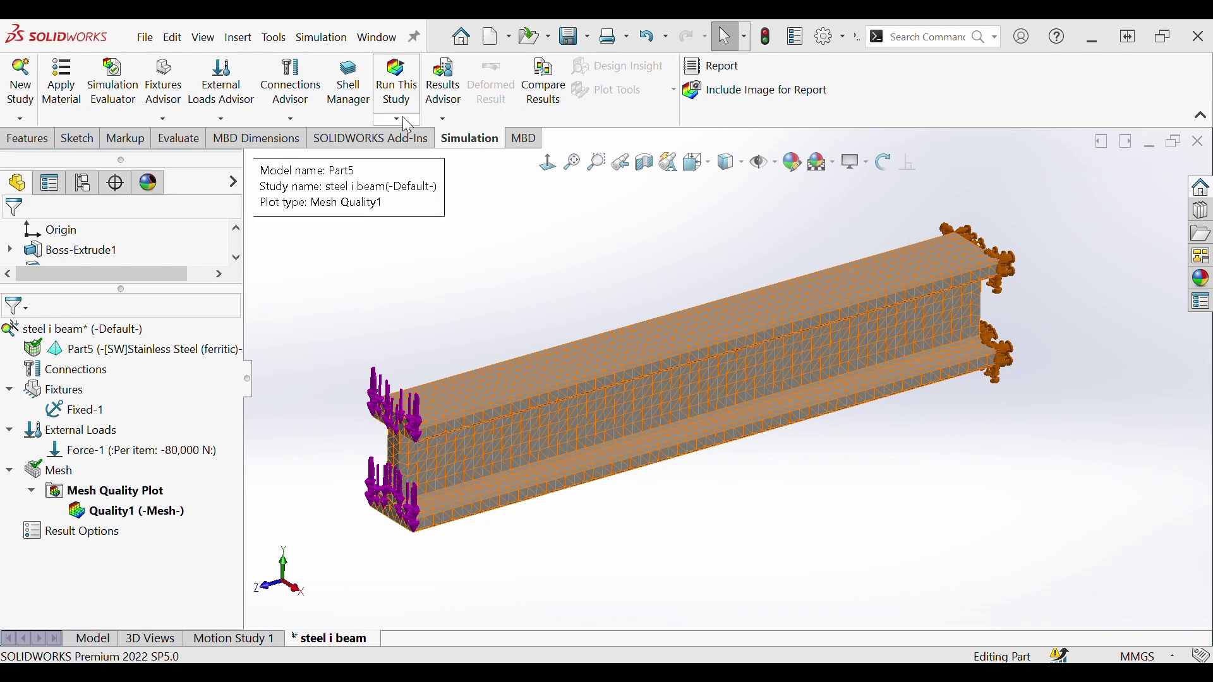
Step: Run the steel i beam study to produce Stress1, Displacement1 and Strain1 results
left_click(397, 82)
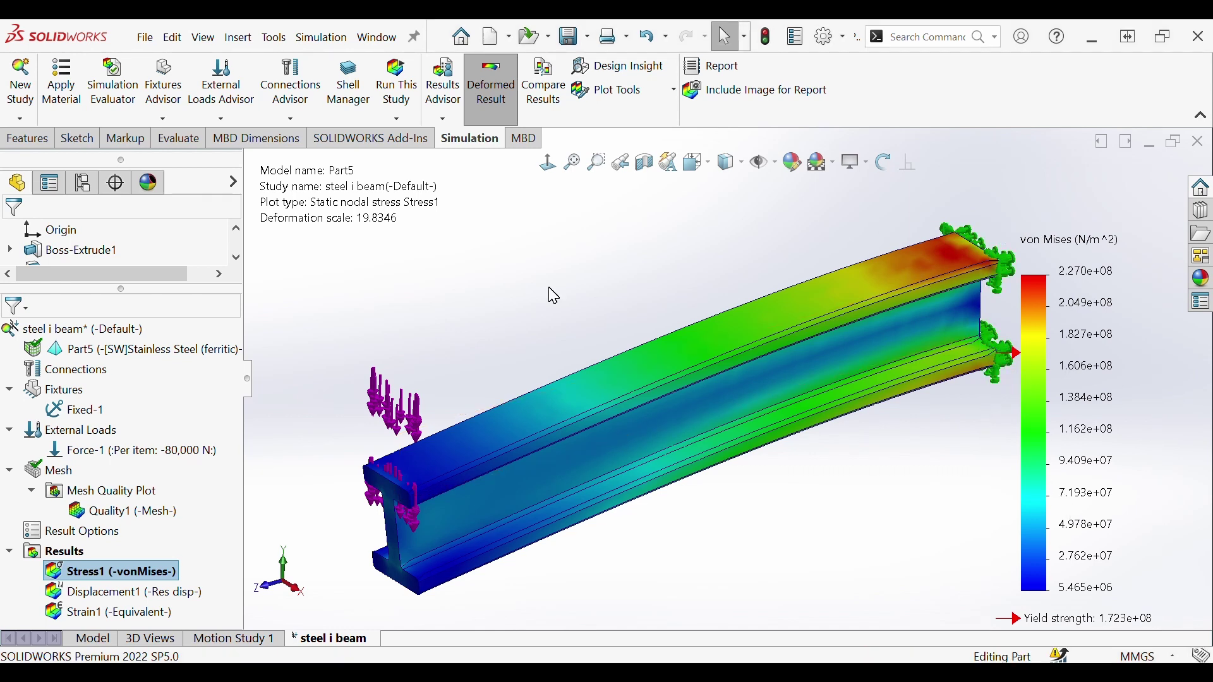
double_click(110, 596)
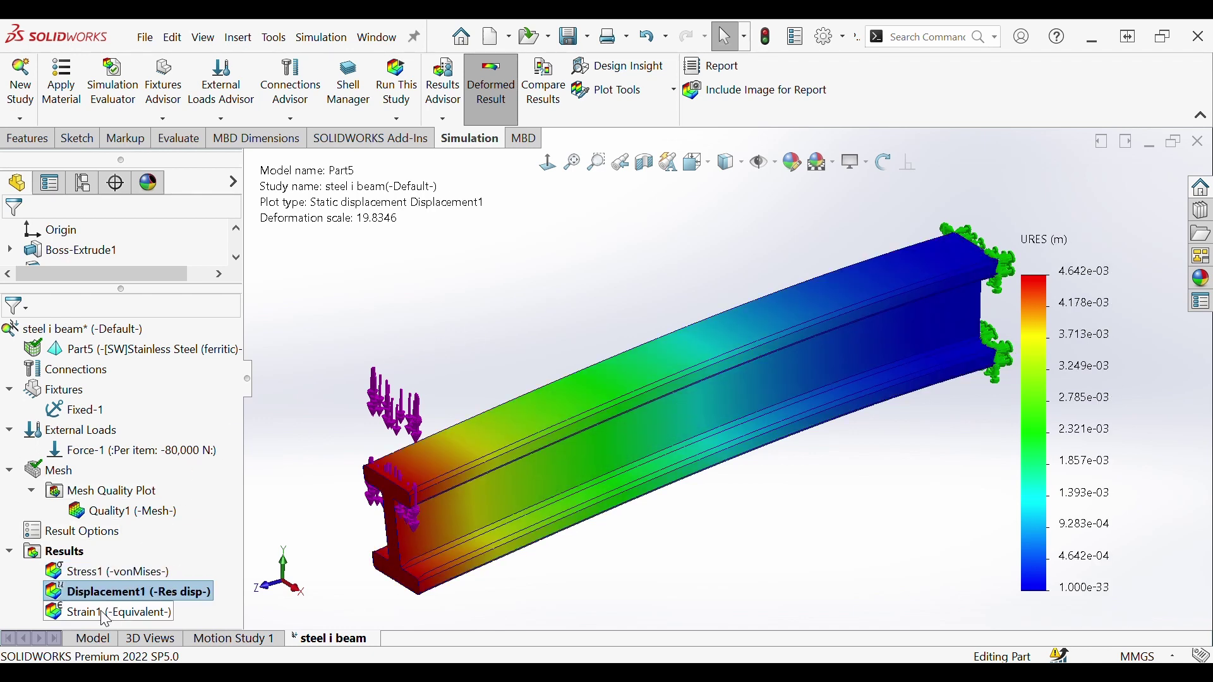
double_click(106, 613)
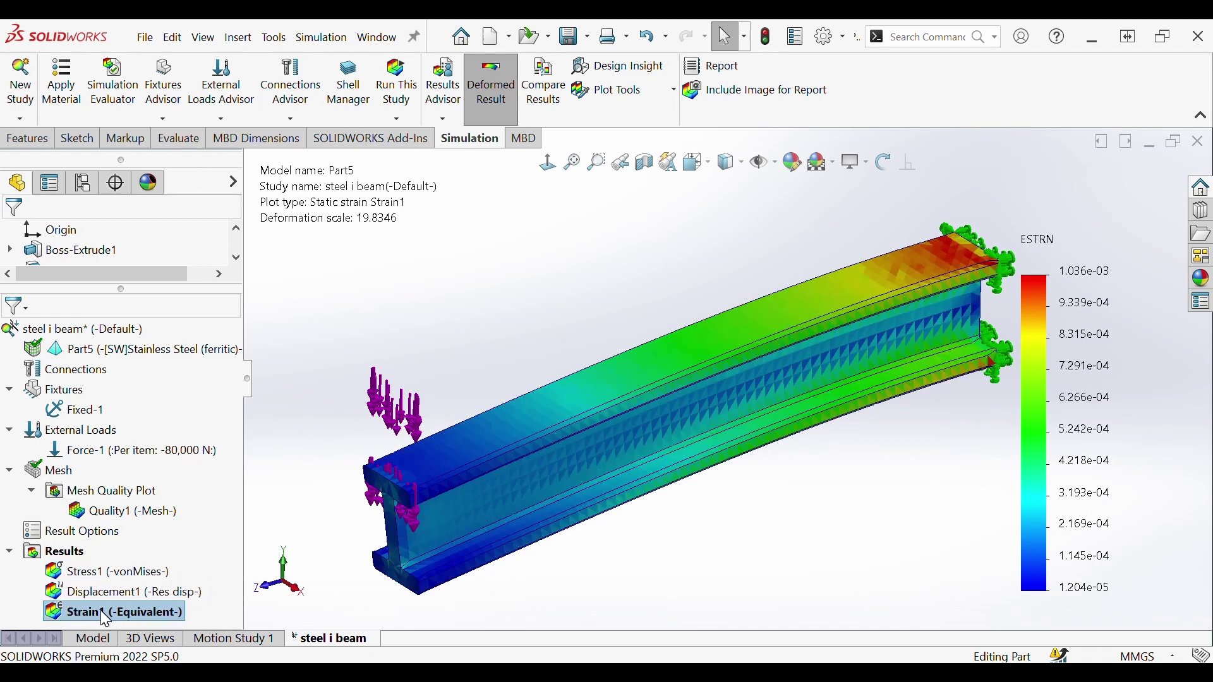
double_click(117, 572)
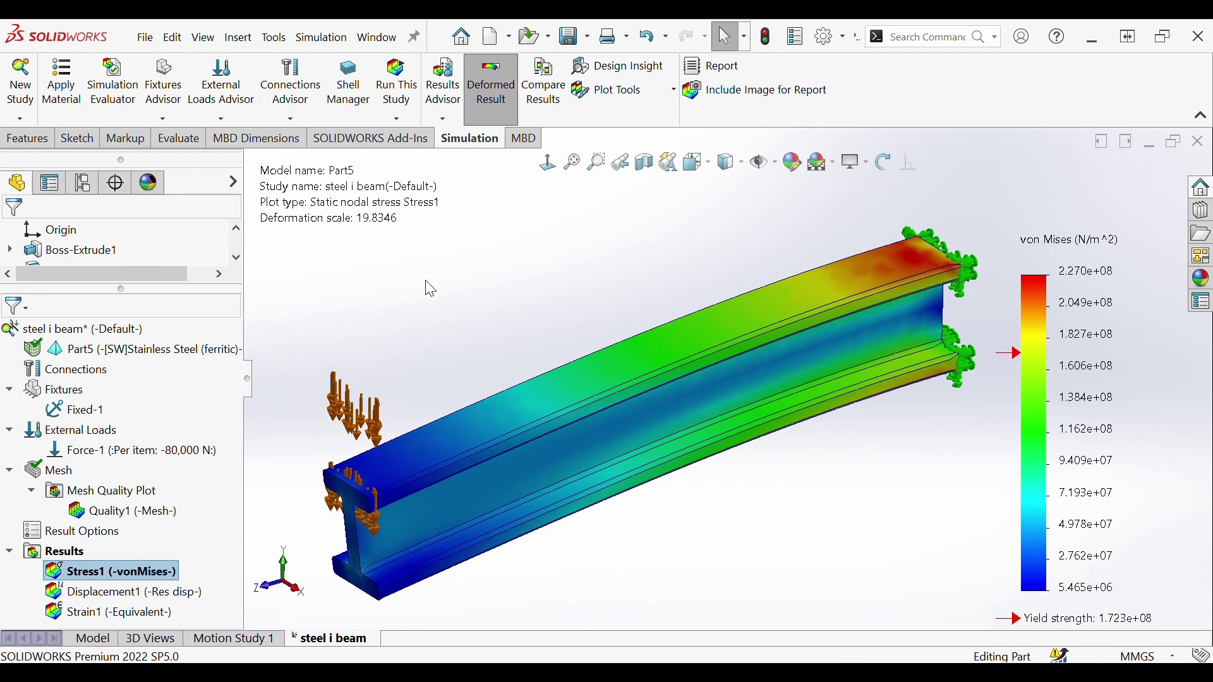
Step: Switch the von Mises stress plot to the undeformed shape and back to deformed
right_click(1082, 395)
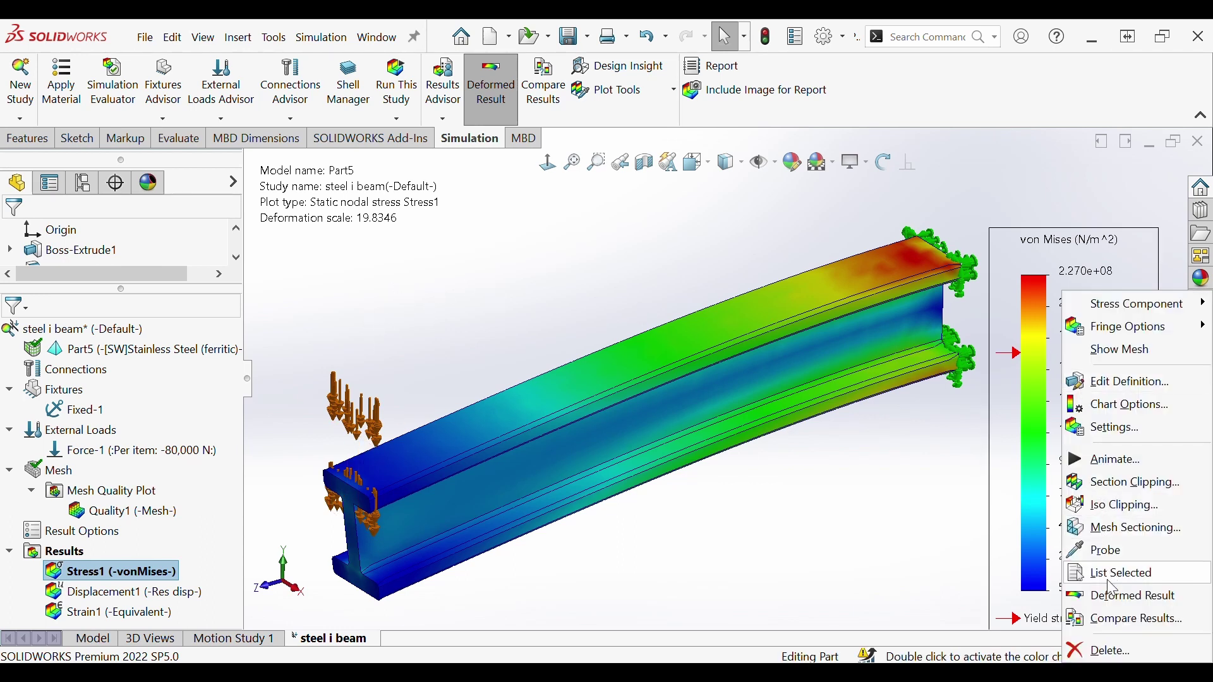
left_click(1113, 605)
right_click(1112, 492)
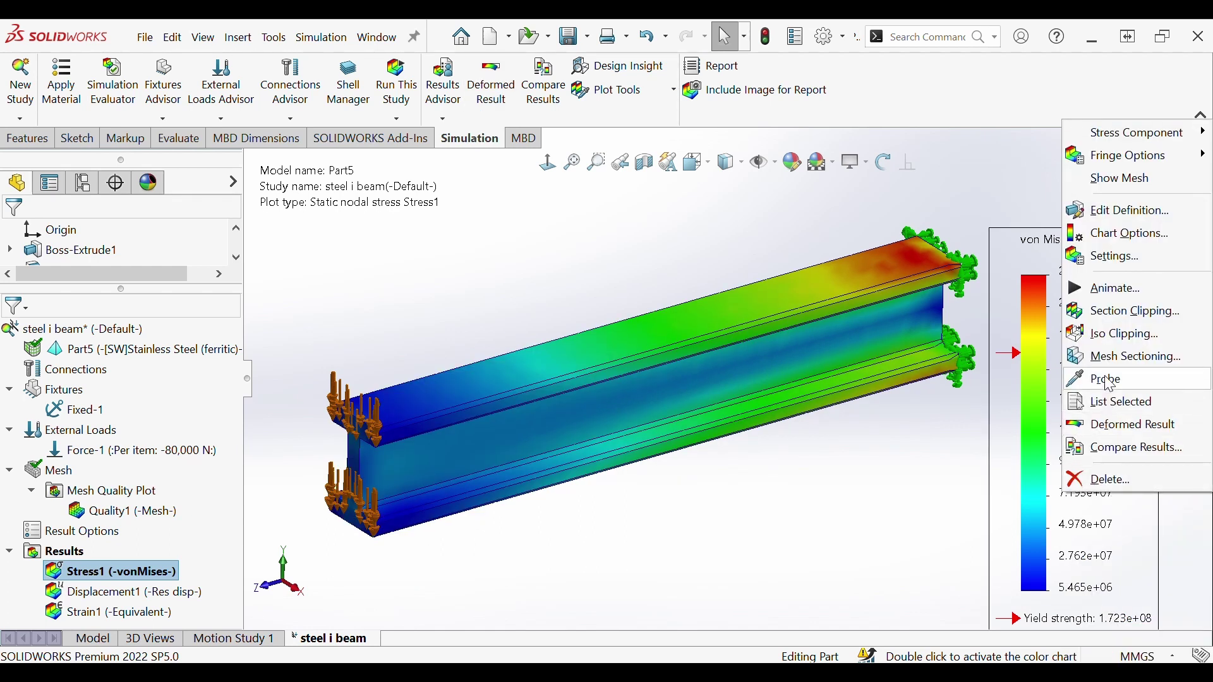
left_click(1109, 424)
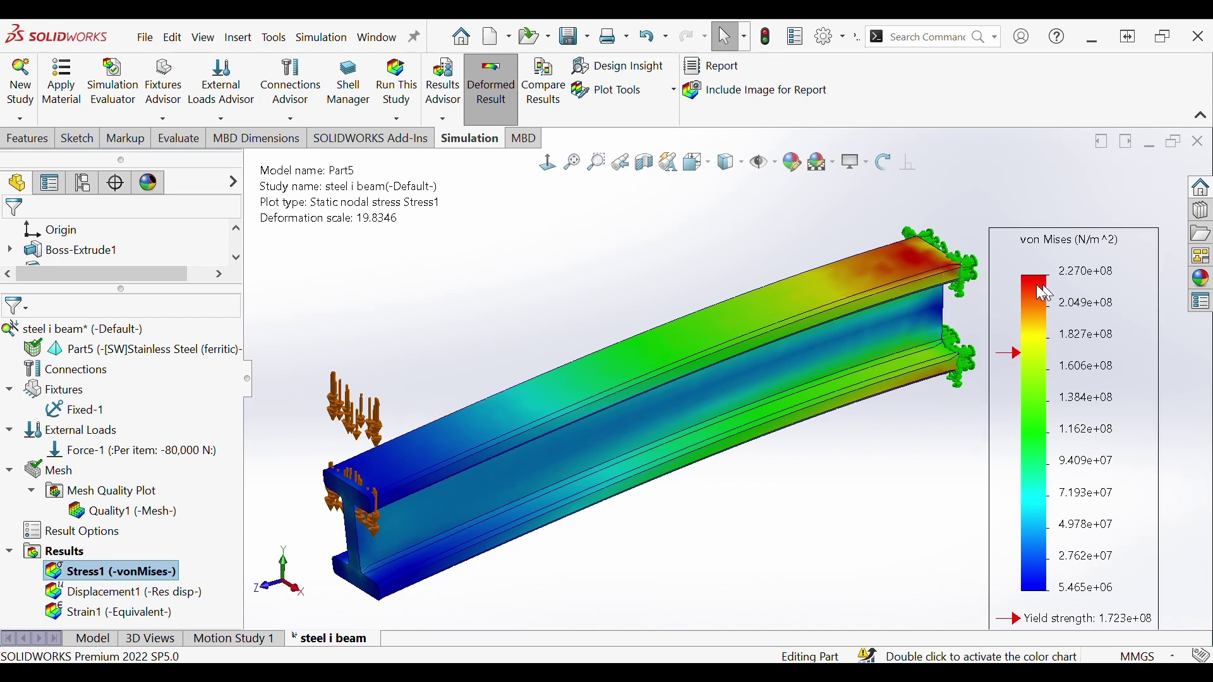
Step: Zoom and orbit around the stress plot to view the bent beam from another angle
scroll(919, 282, "down", 5)
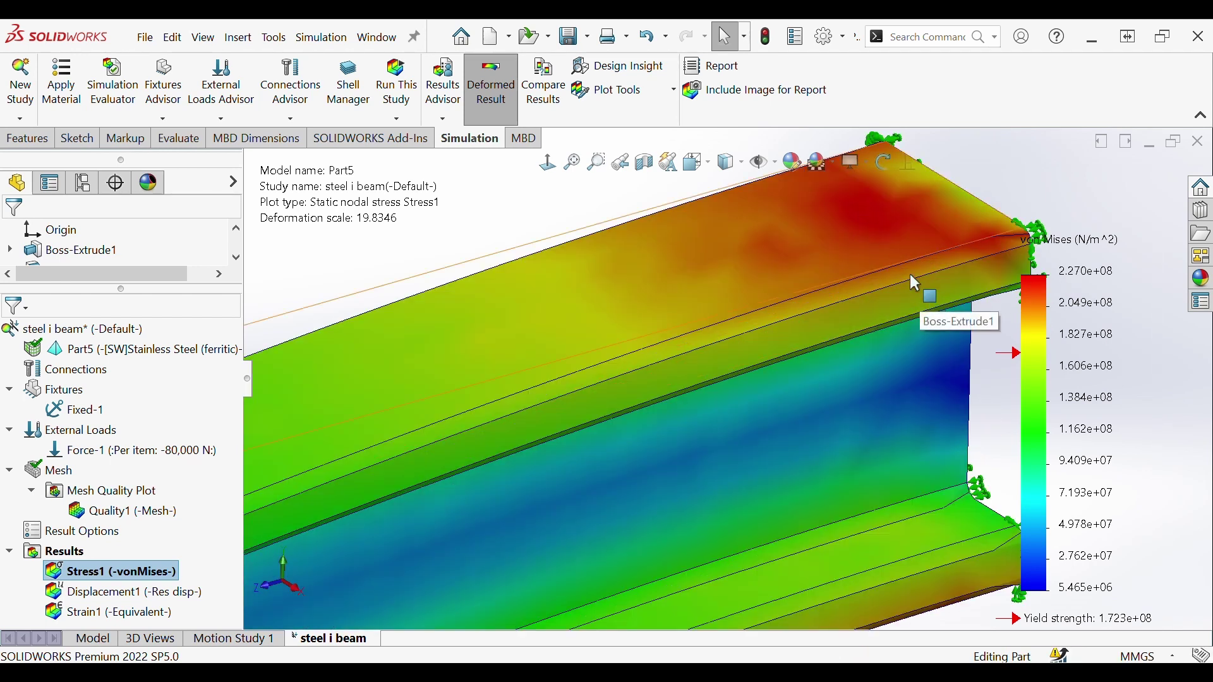
scroll(913, 278, "up", 3)
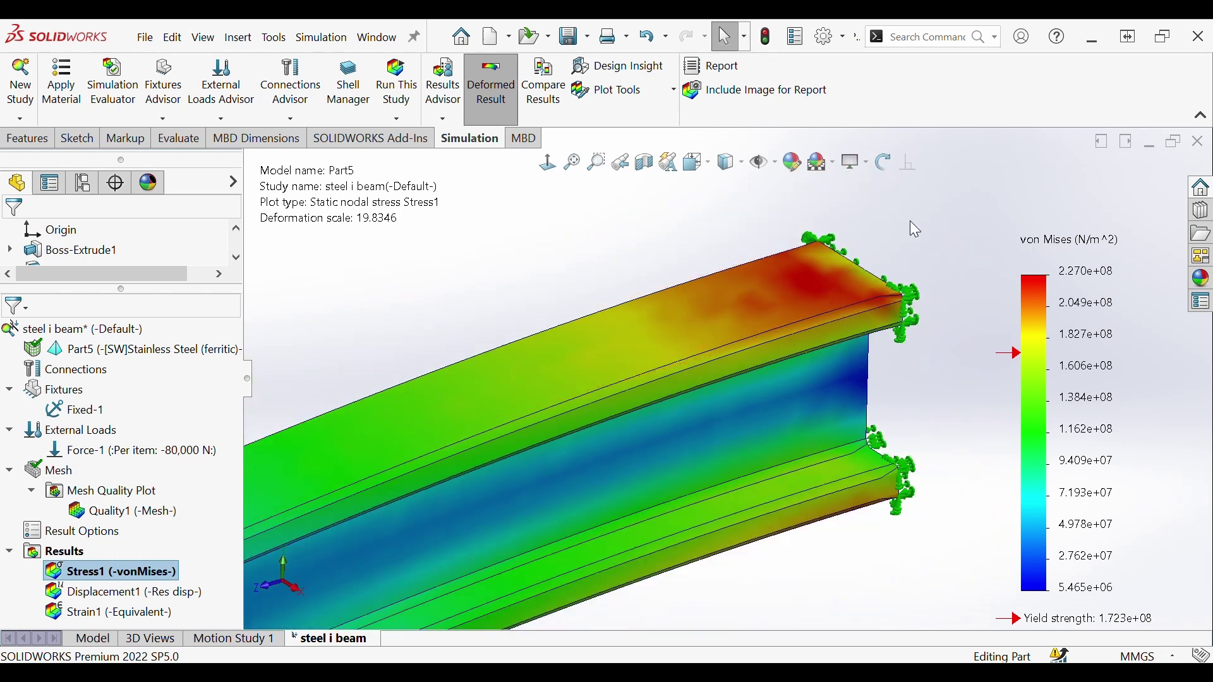
middle_click_drag(913, 226, 808, 310)
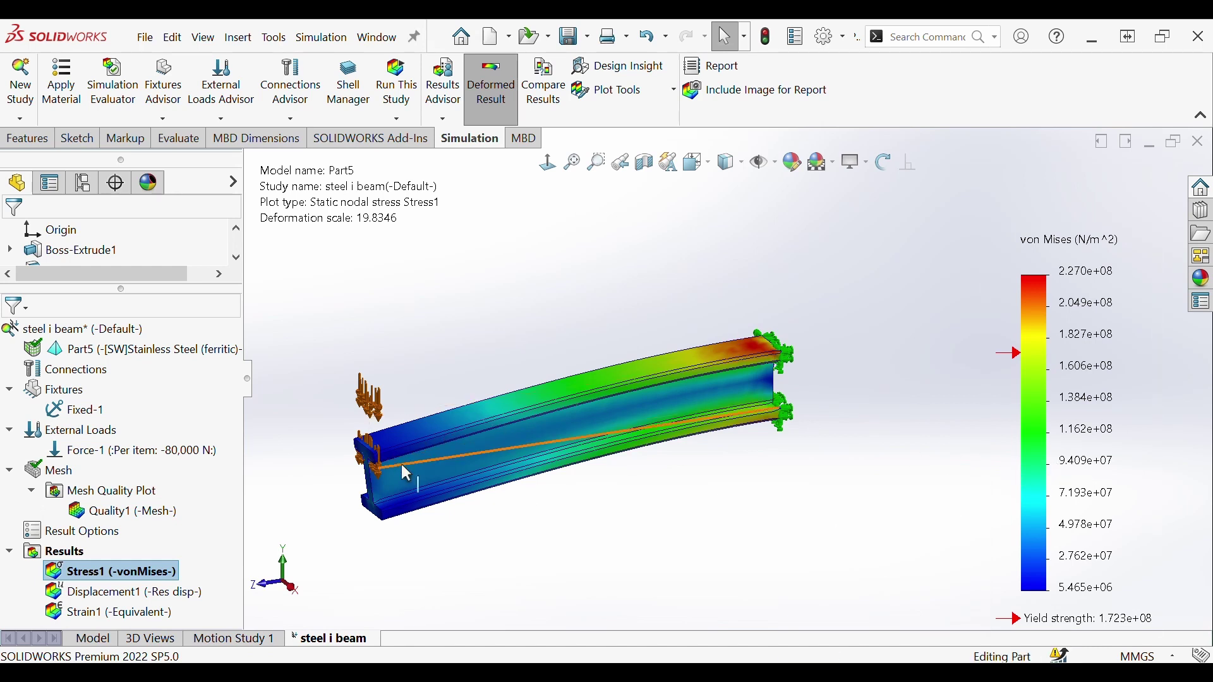
scroll(400, 464, "down", 2)
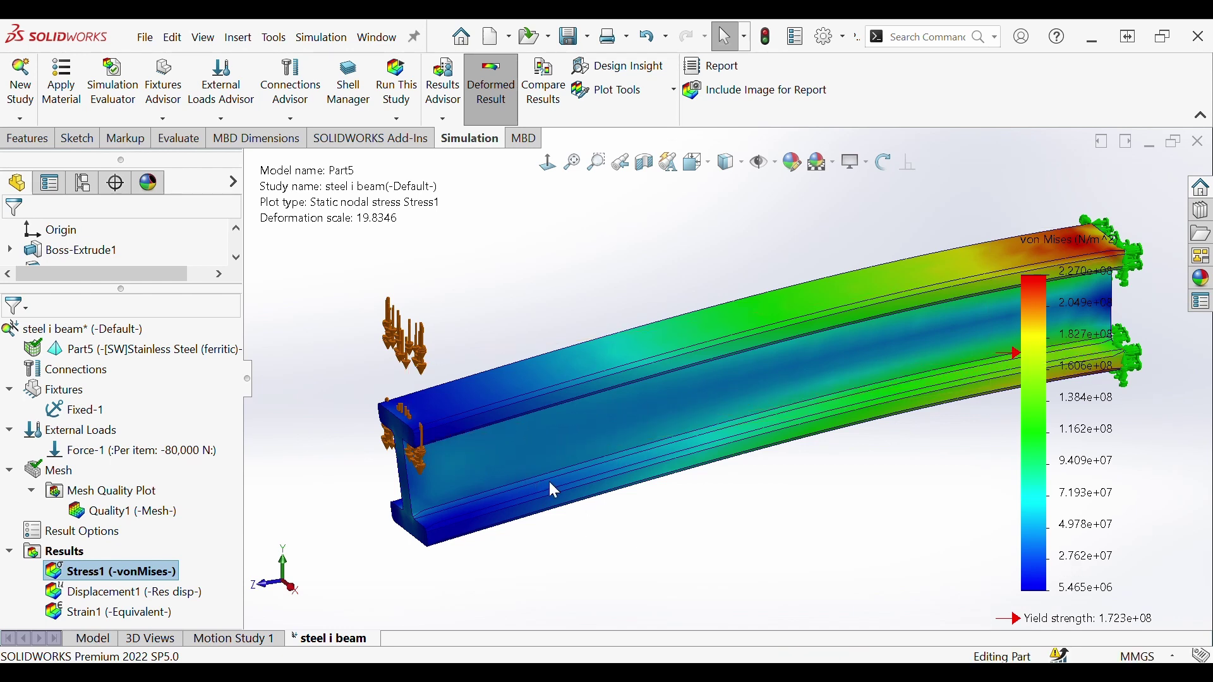
scroll(1014, 571, "up", 3)
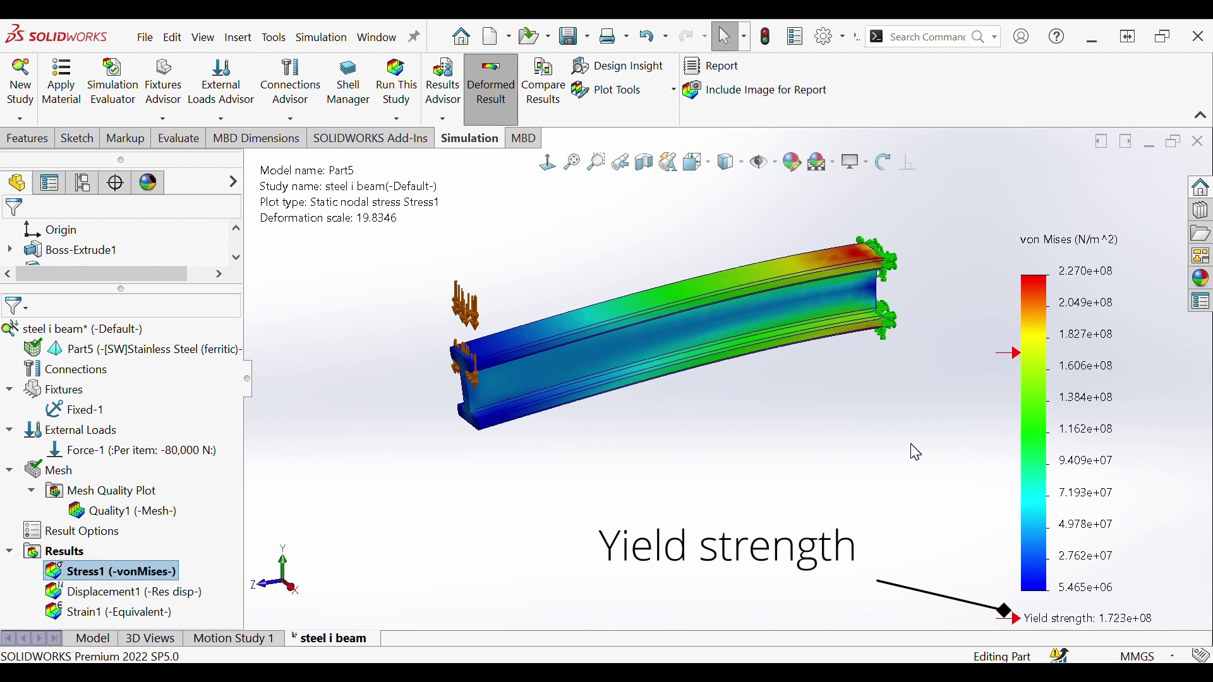
scroll(796, 272, "down", 4)
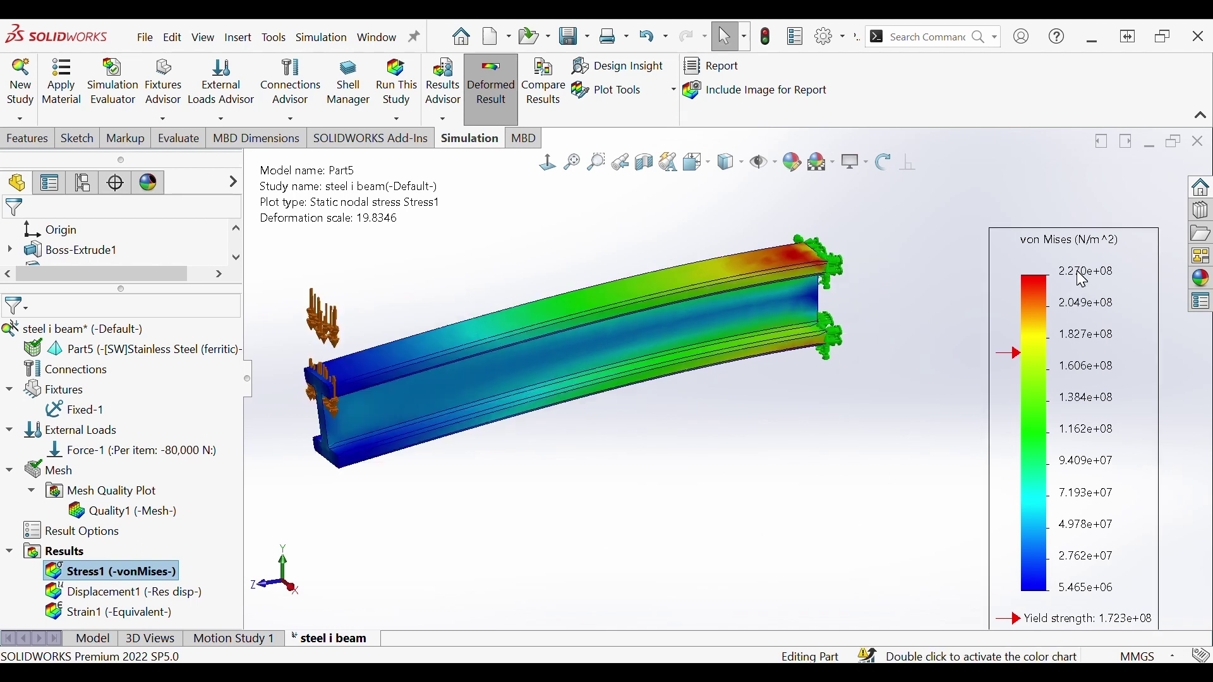
scroll(785, 273, "down", 2)
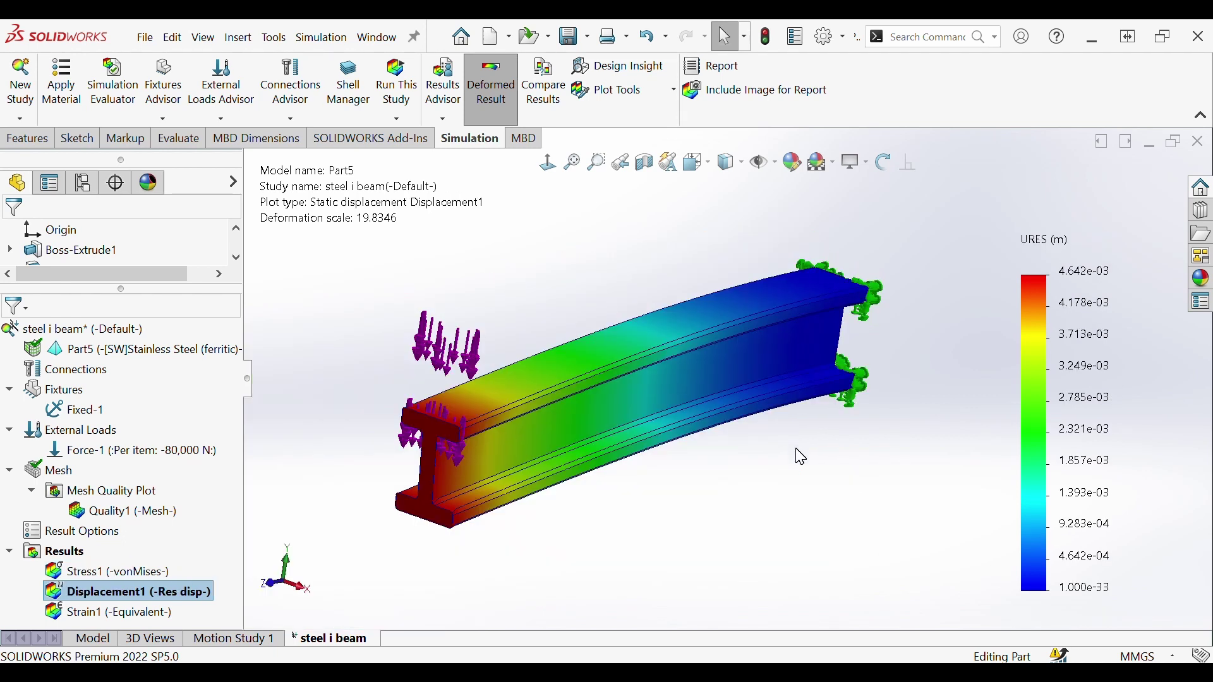
Step: Overlay the mesh on the Displacement1 plot of the I-beam
scroll(813, 461, "down", 1)
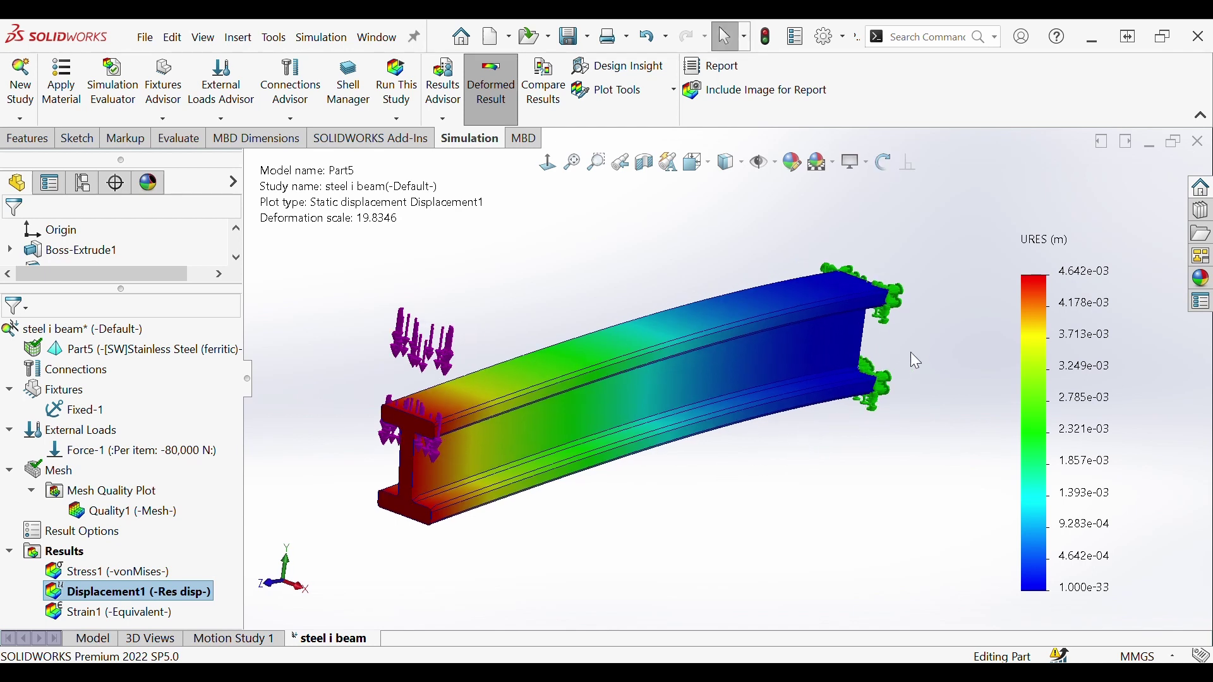
left_click(857, 368)
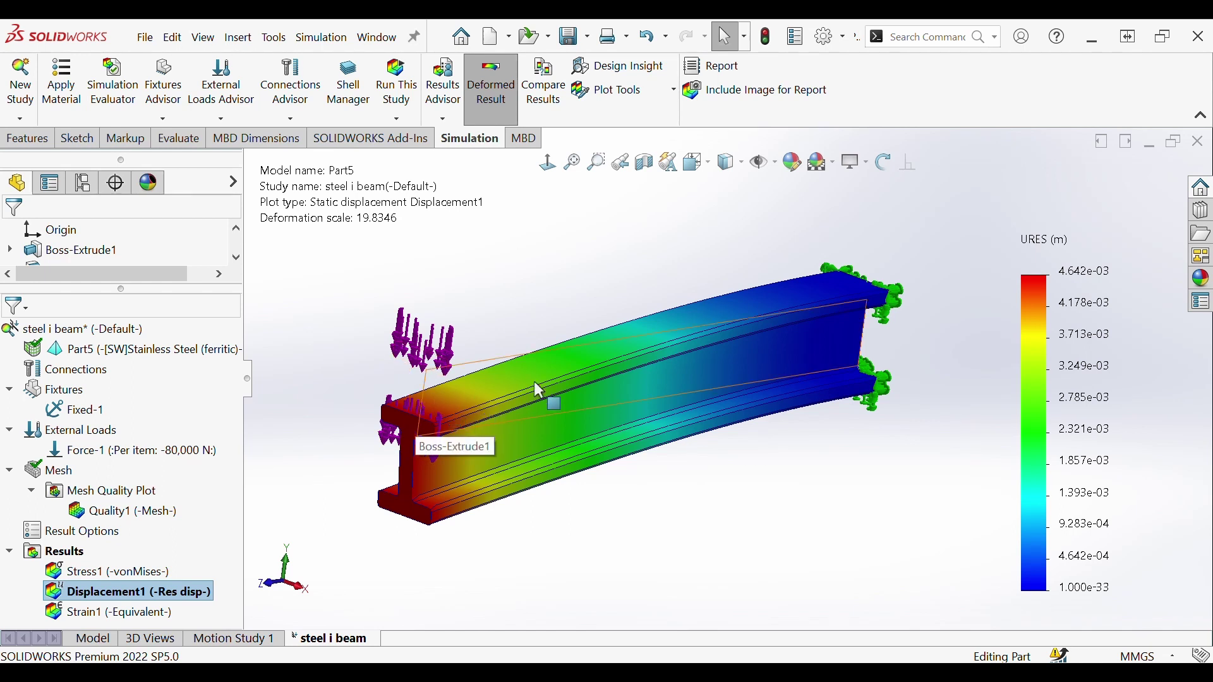
right_click(1054, 287)
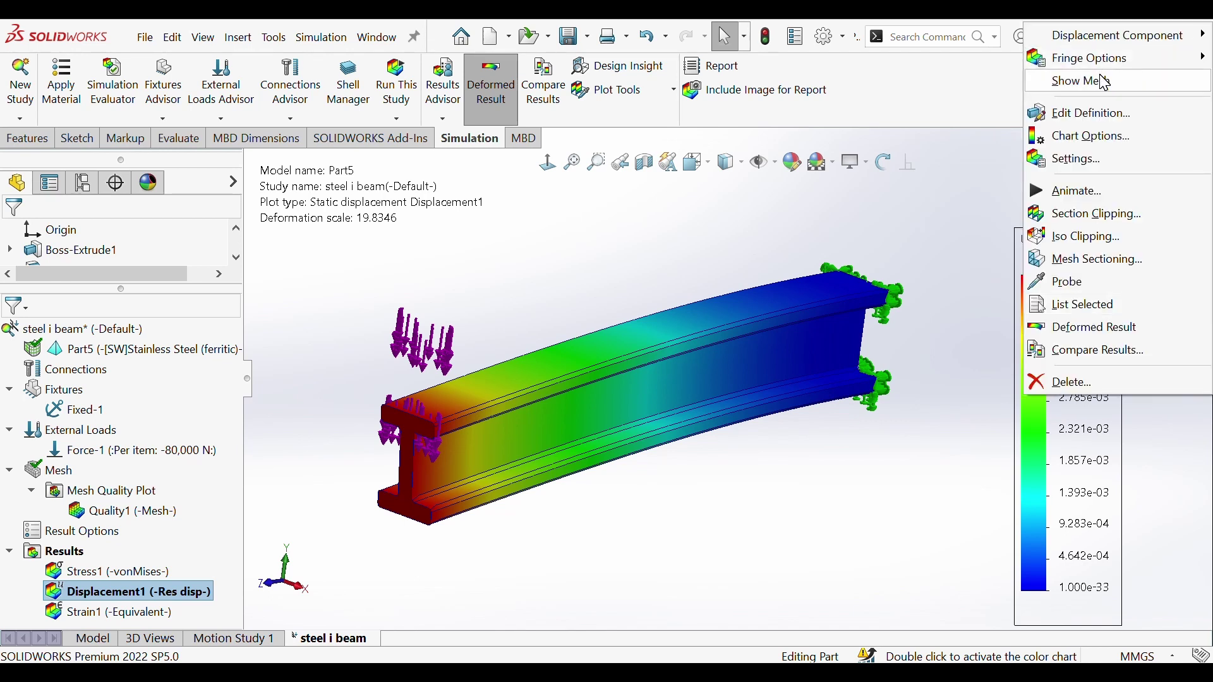
left_click(1074, 81)
Step: Zoom and orbit the view to bring the beam's loaded end closer
scroll(683, 458, "down", 4)
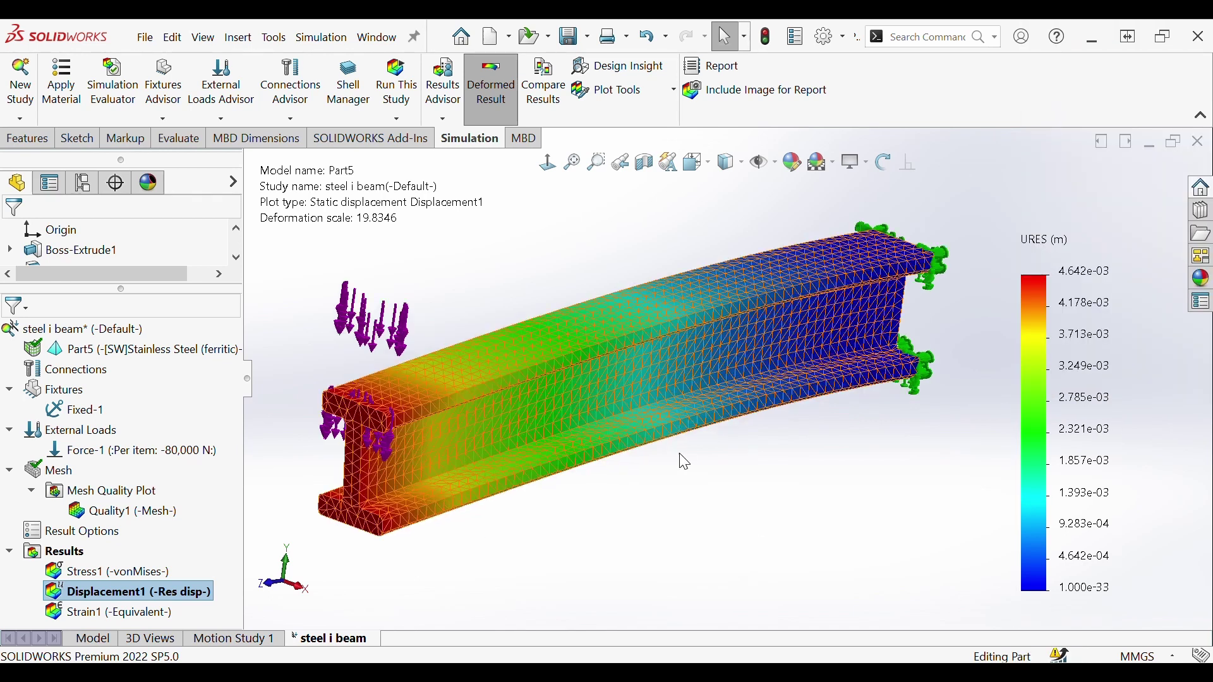
mouse_move(675, 453)
middle_mouse_down()
mouse_move(707, 442)
mouse_move(672, 445)
middle_mouse_up()
scroll(387, 407, "down", 2)
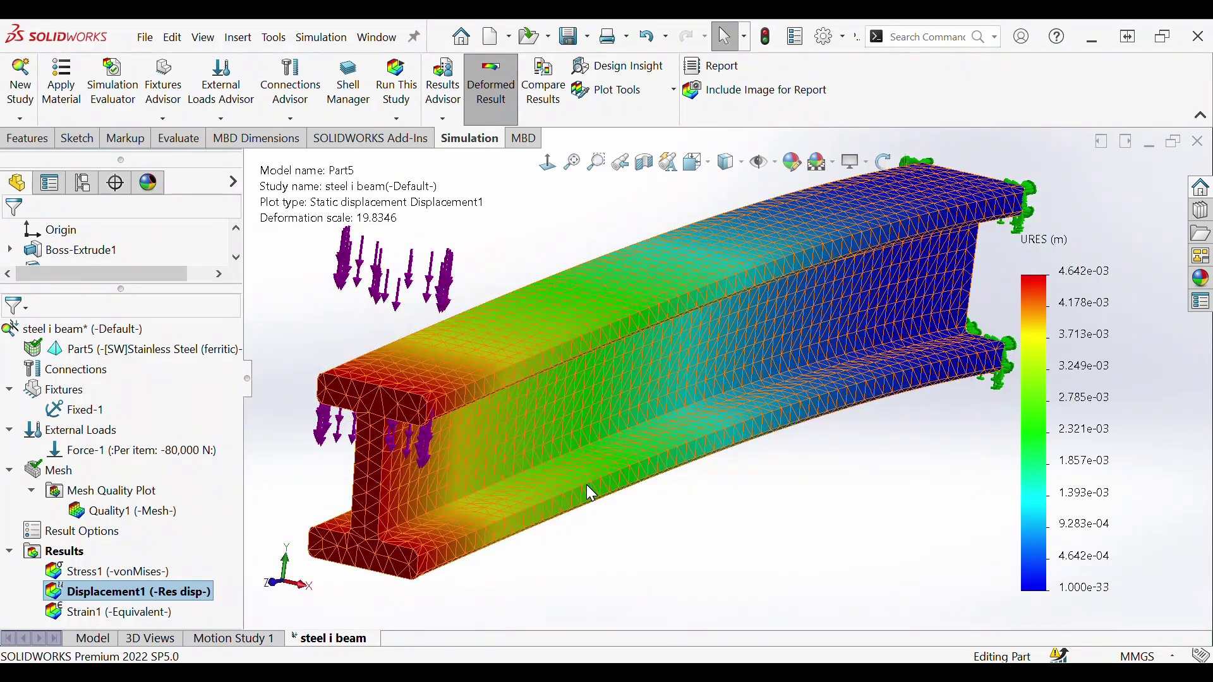
middle_click_drag(592, 493, 843, 519)
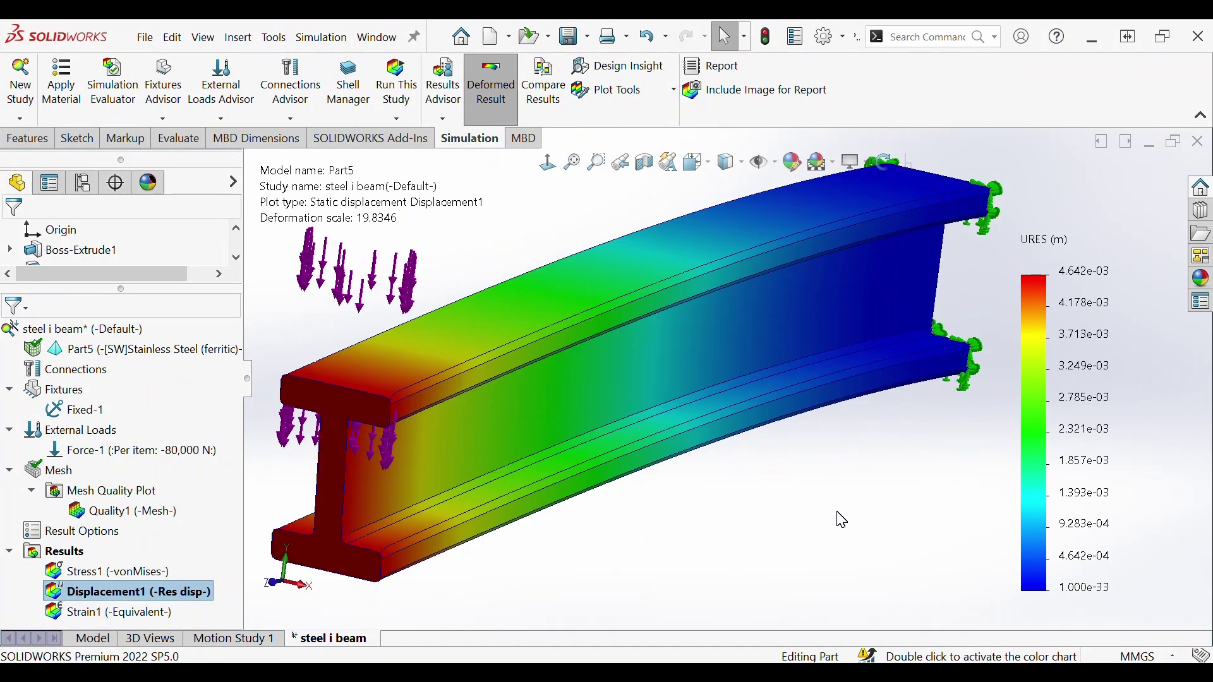
Step: Animate the I-beam's deformation at a slowed speed, then stop it to return to the stress plot
right_click(1084, 412)
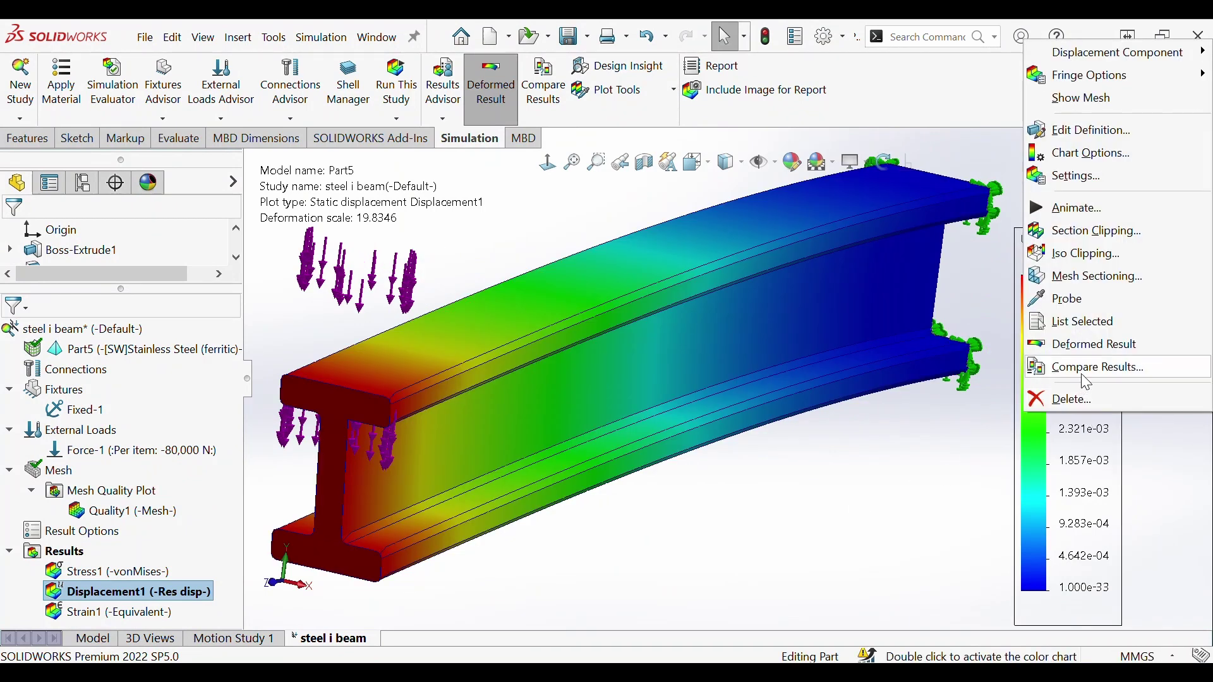
left_click(1067, 208)
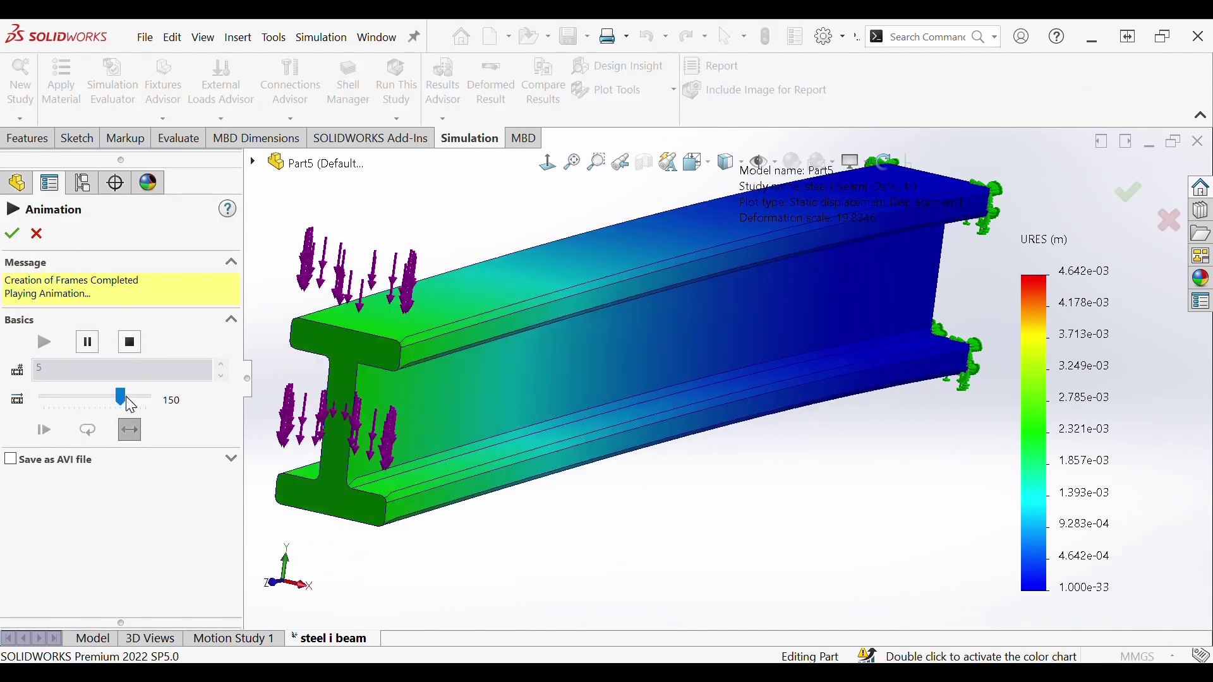
left_click_drag(123, 397, 60, 396)
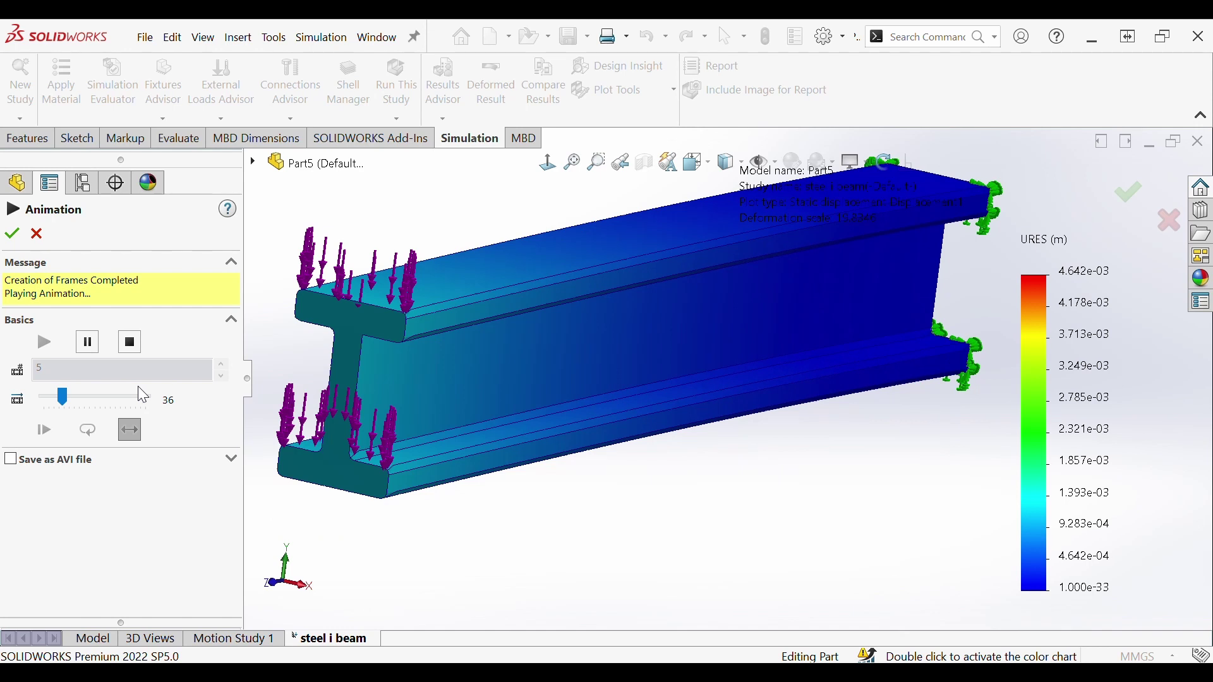
key("Escape")
Step: Enable min and max annotations on the von Mises stress plot, then orbit to view them
right_click(1068, 295)
mouse_move(1079, 327)
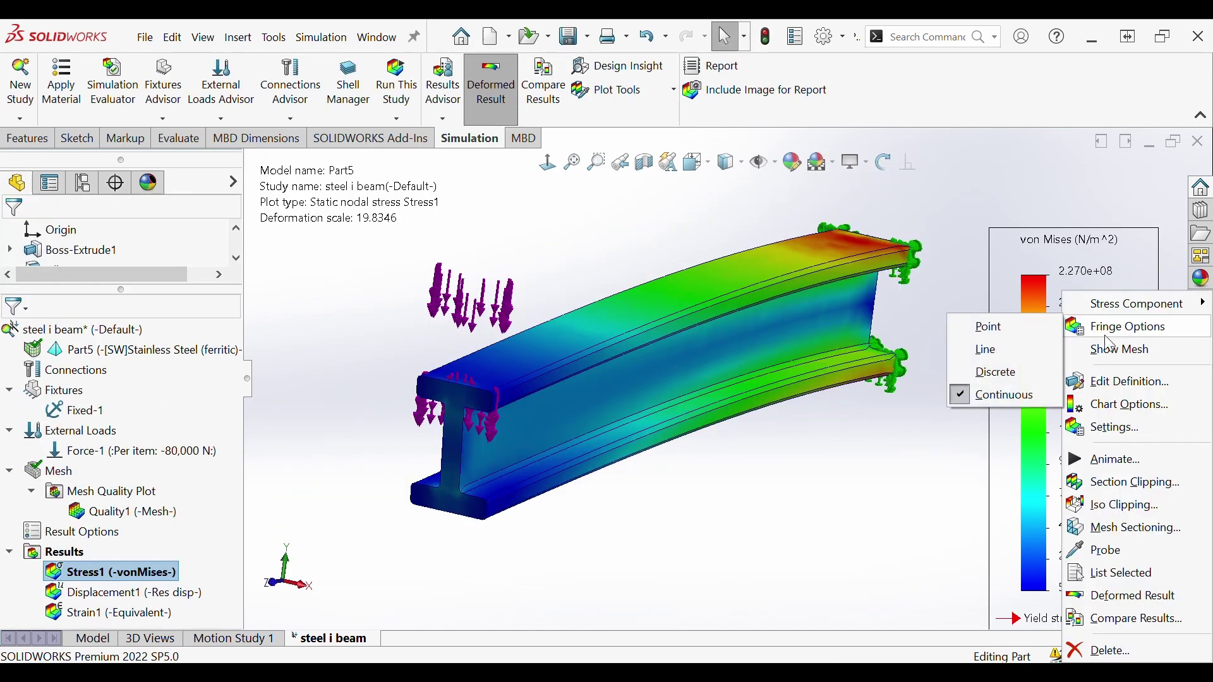
left_click(1128, 405)
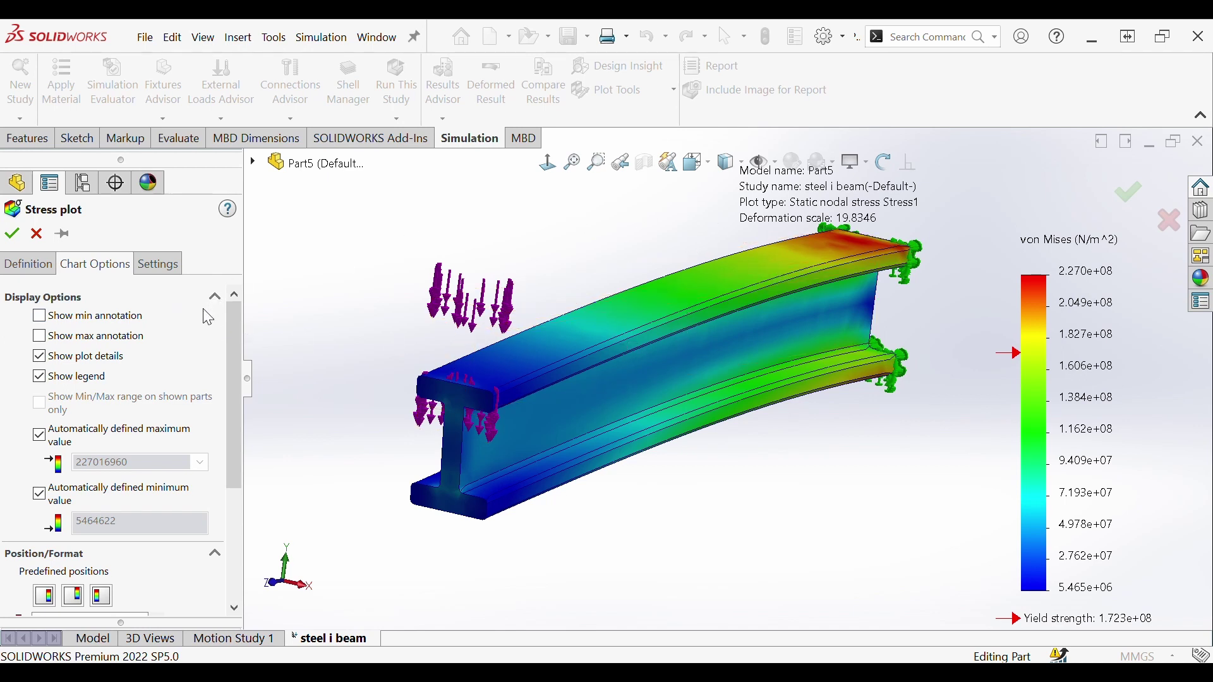
left_click(42, 319)
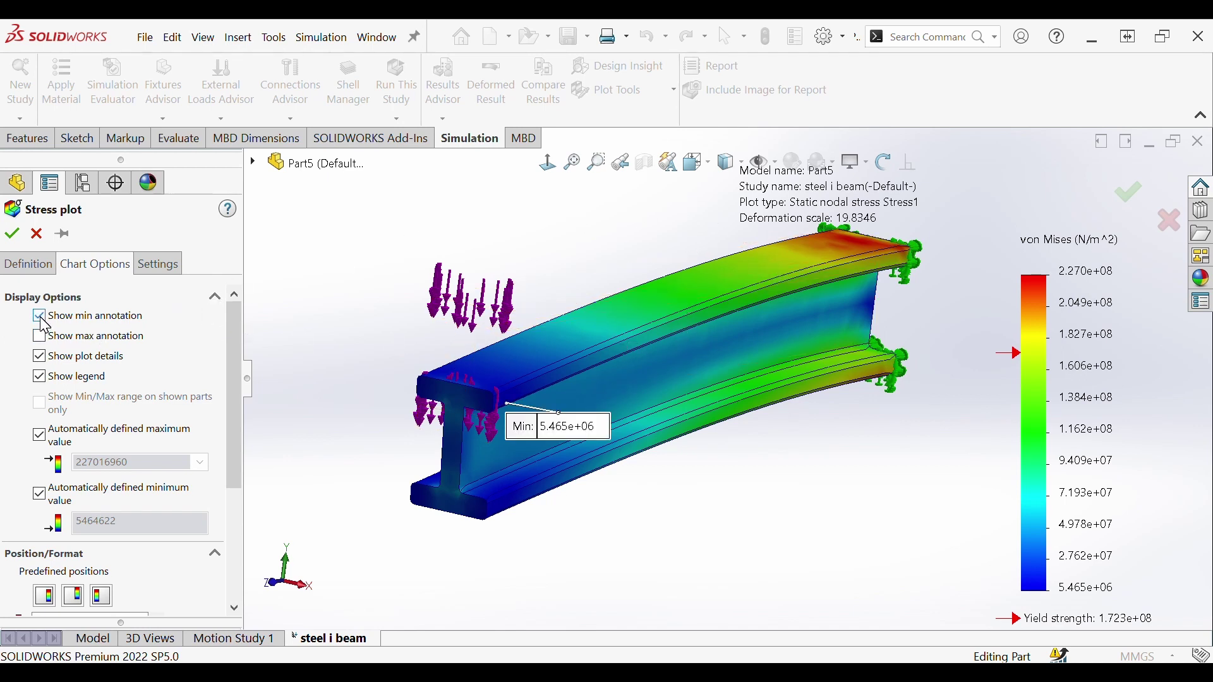
left_click(82, 341)
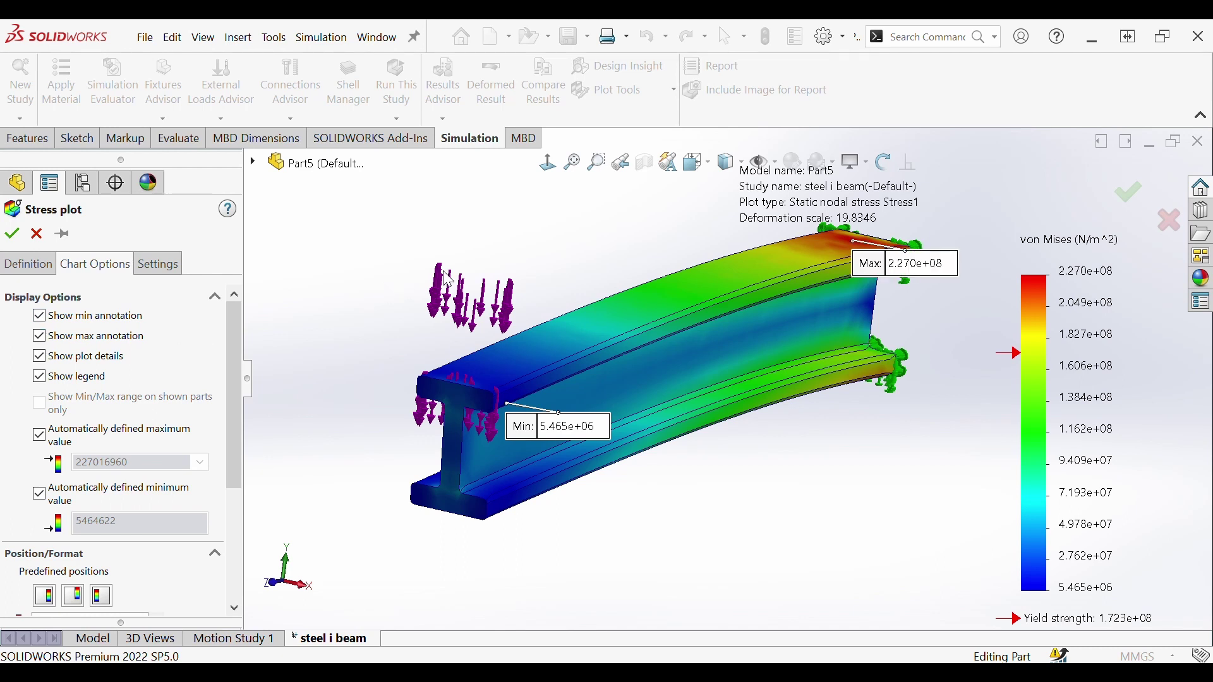
mouse_move(828, 407)
middle_mouse_down()
mouse_move(756, 388)
mouse_move(860, 366)
middle_mouse_up()
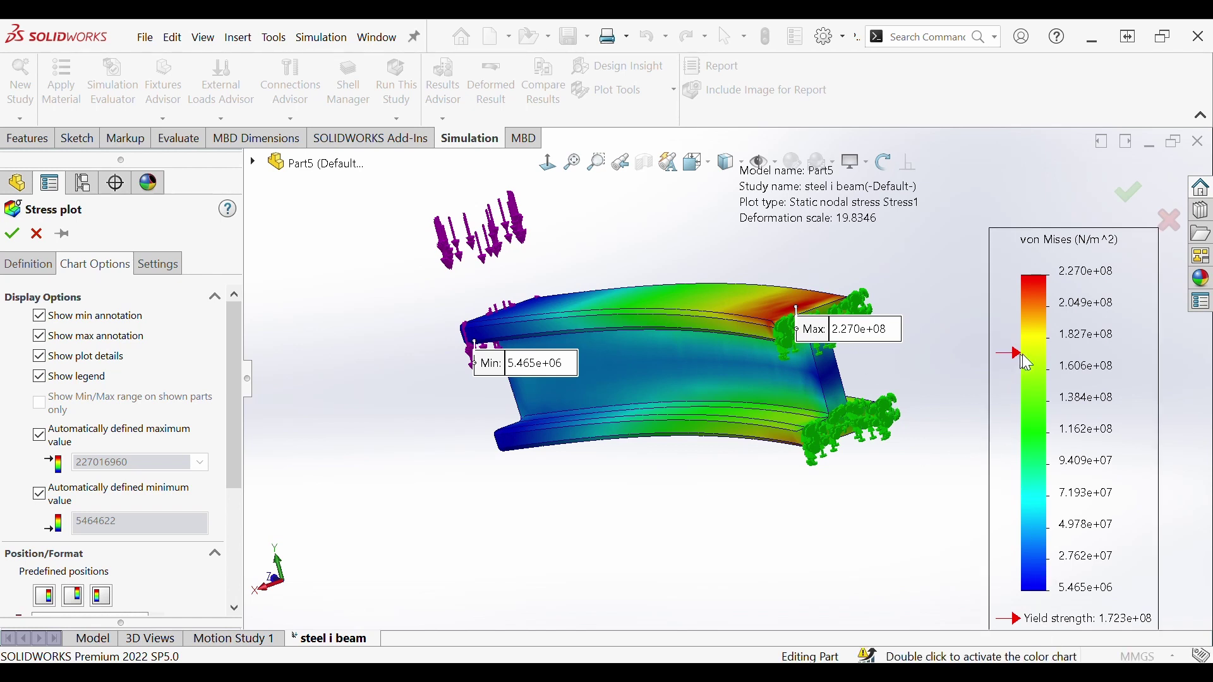
middle_click_drag(878, 332, 505, 367)
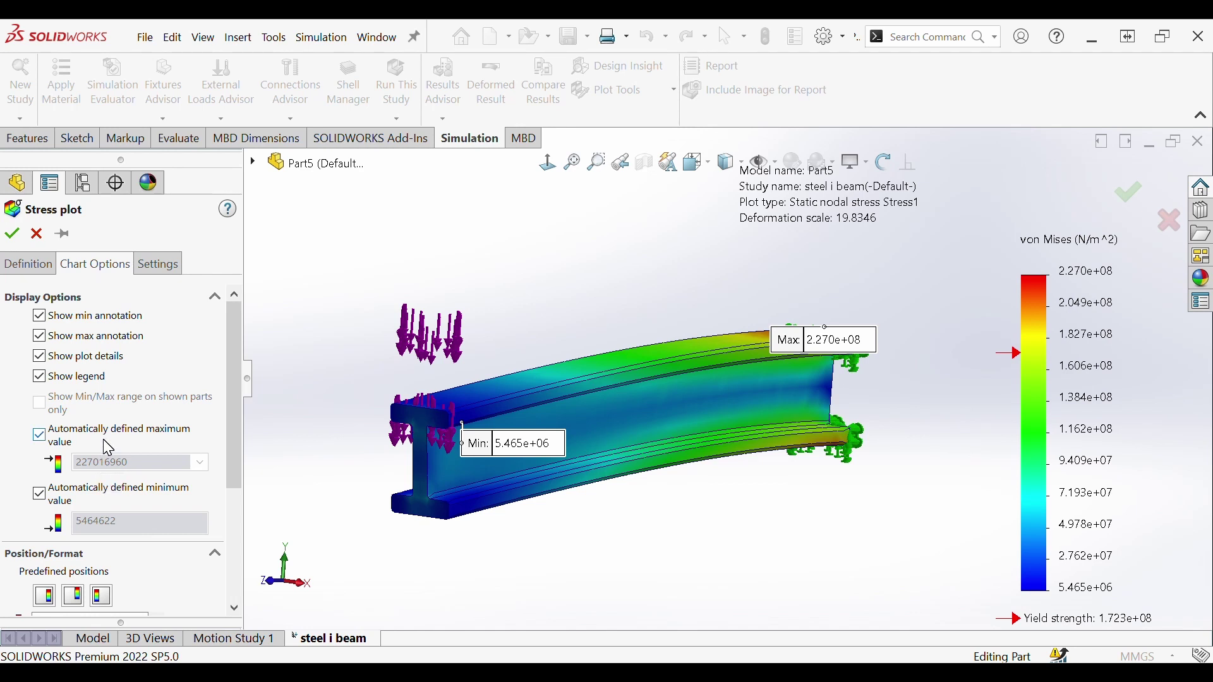
scroll(108, 442, "down", 3)
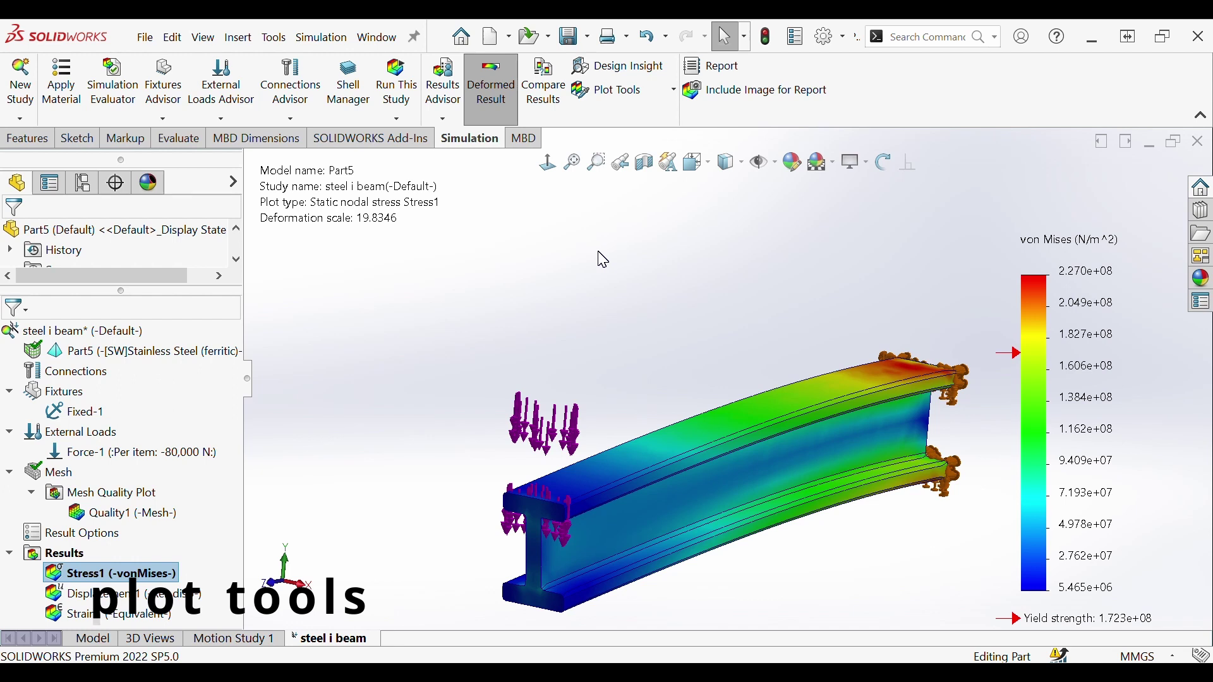
Step: Apply Iso Clipping to the von Mises stress plot from Plot Tools
left_click(620, 90)
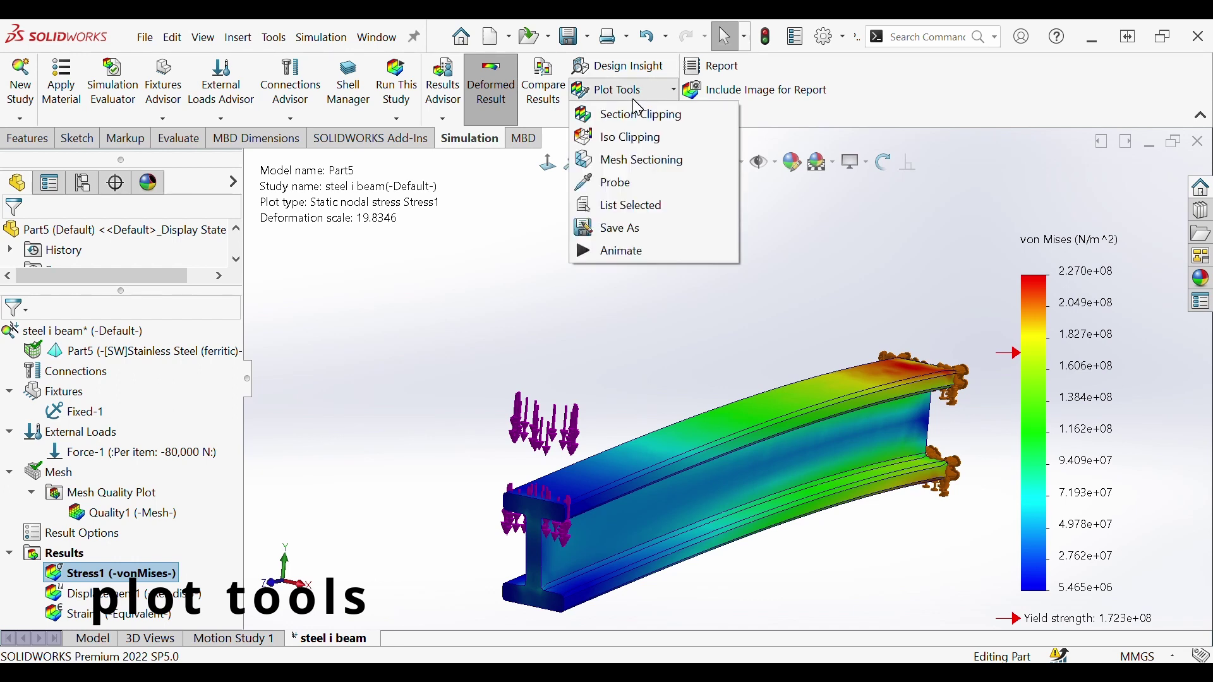
left_click(642, 142)
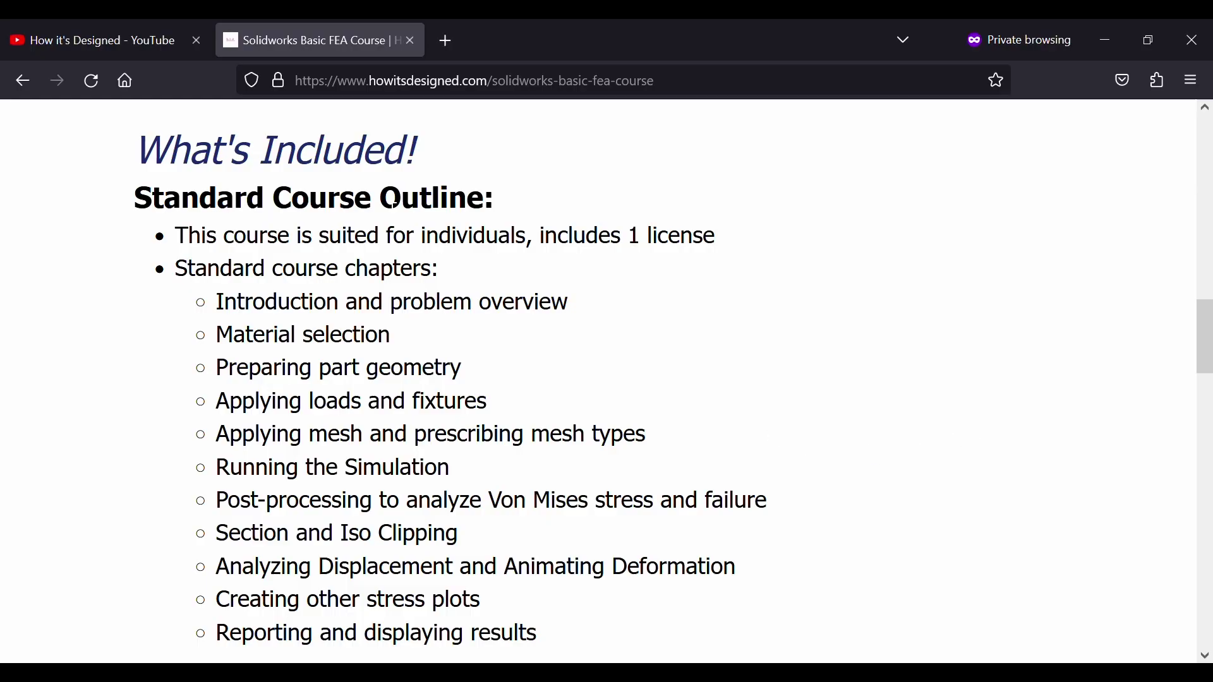
Step: Scroll down the FEA course page toward the Bonuses section and back up to the title
scroll(392, 411, "down", 12)
scroll(392, 411, "down", 5)
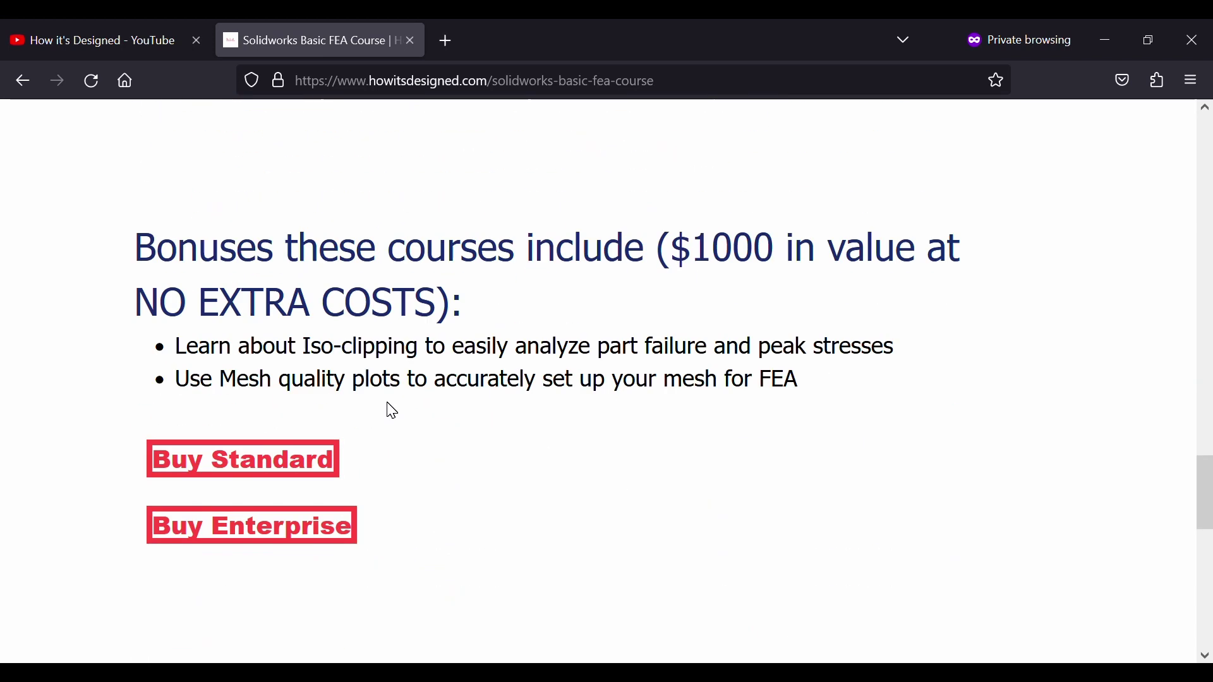
scroll(632, 442, "up", 20)
scroll(632, 439, "up", 6)
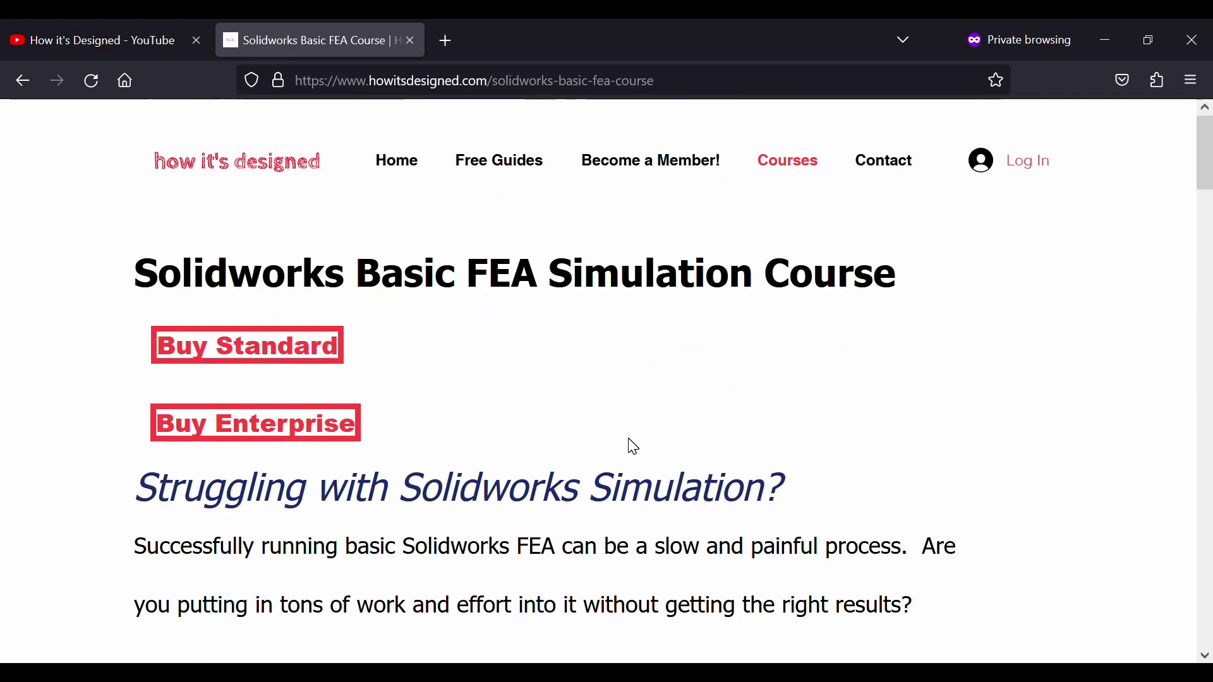